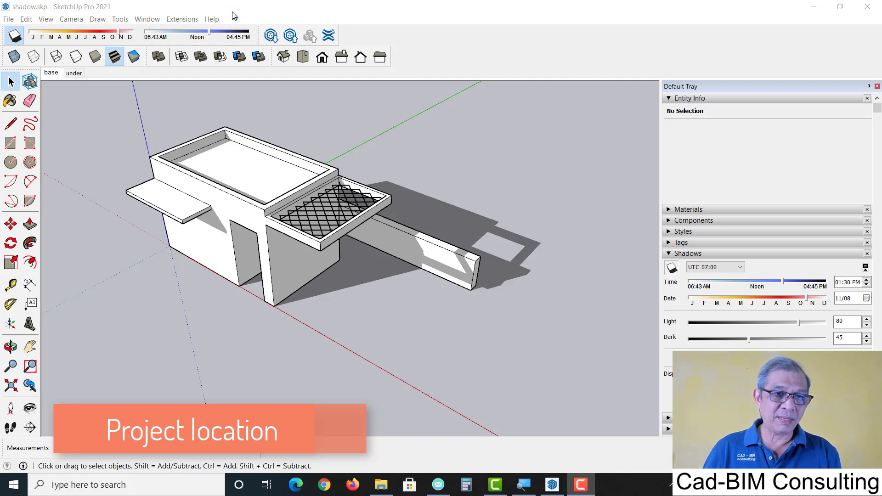
# Bring SketchUp to the front and open the Window menu
pyautogui.click(234, 16)
pyautogui.click(145, 21)
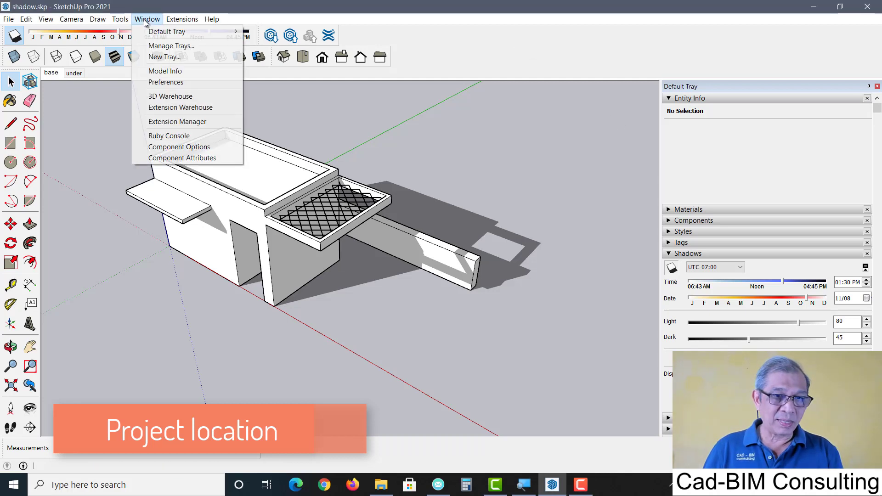
# Show Model Info's Geo-location page, opening and cancelling Set Manual Location without changes
pyautogui.click(187, 73)
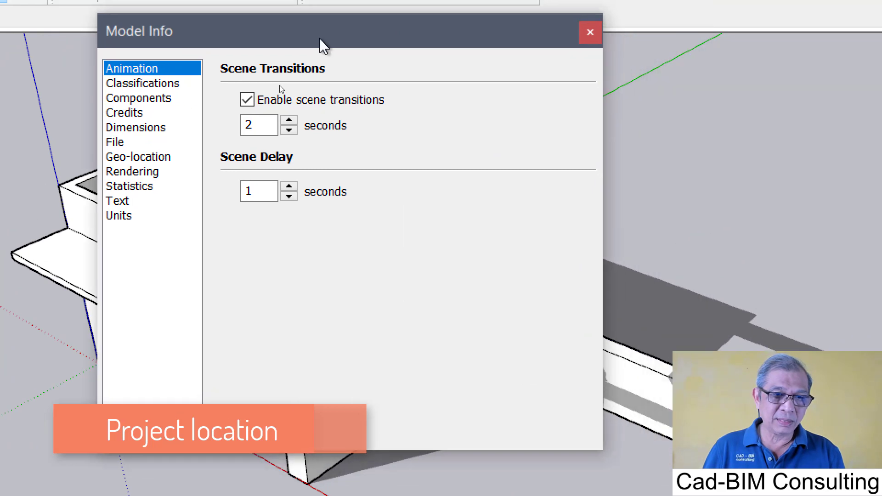
pyautogui.click(130, 159)
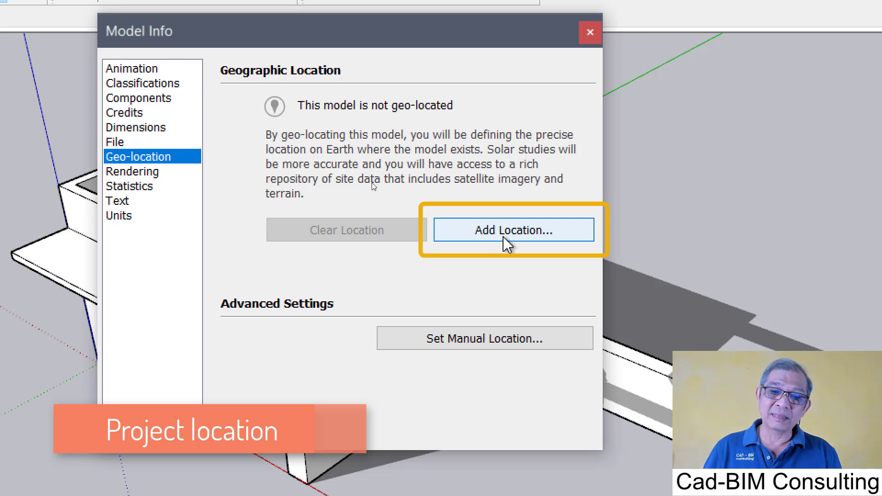
pyautogui.click(482, 348)
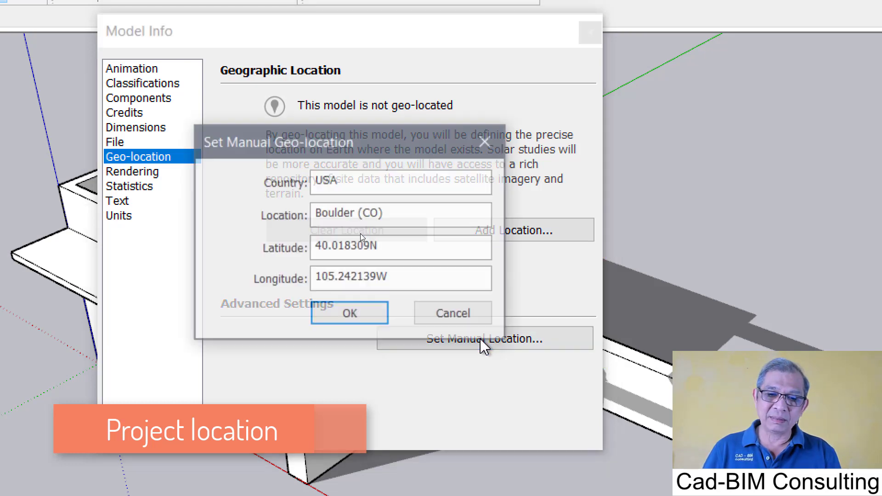
pyautogui.moveTo(361, 150); pyautogui.dragTo(566, 119)
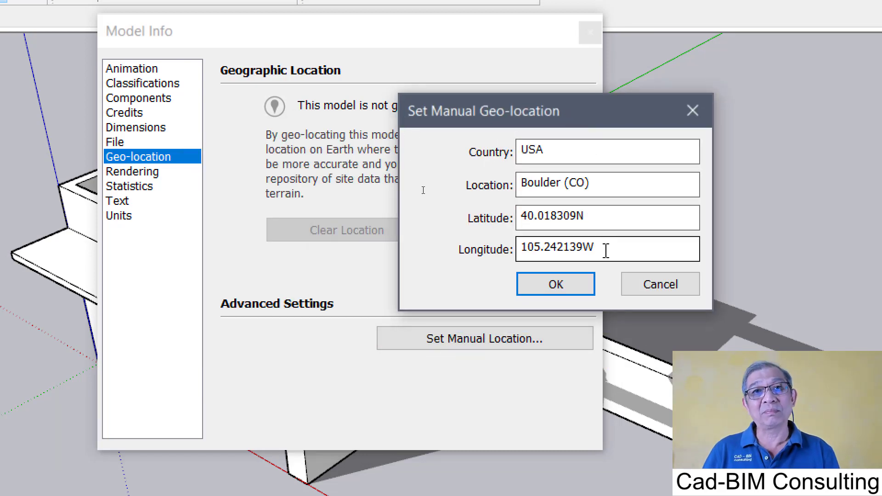
pyautogui.click(662, 285)
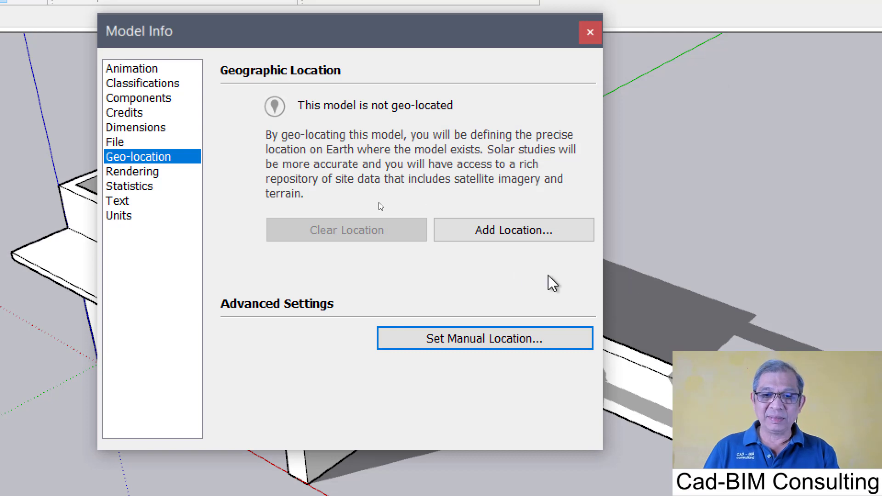
pyautogui.click(495, 238)
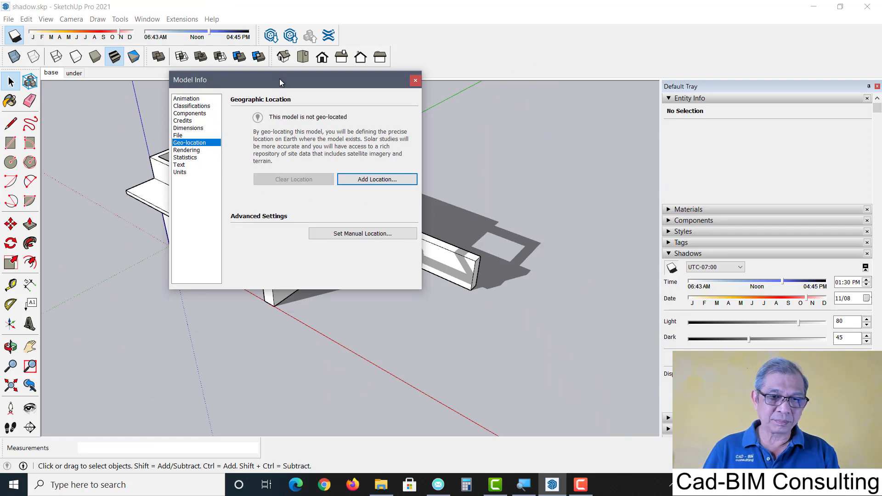
pyautogui.moveTo(279, 79); pyautogui.dragTo(260, 82)
# Open the Add Location map with high-resolution coverage in street map view
pyautogui.click(345, 180)
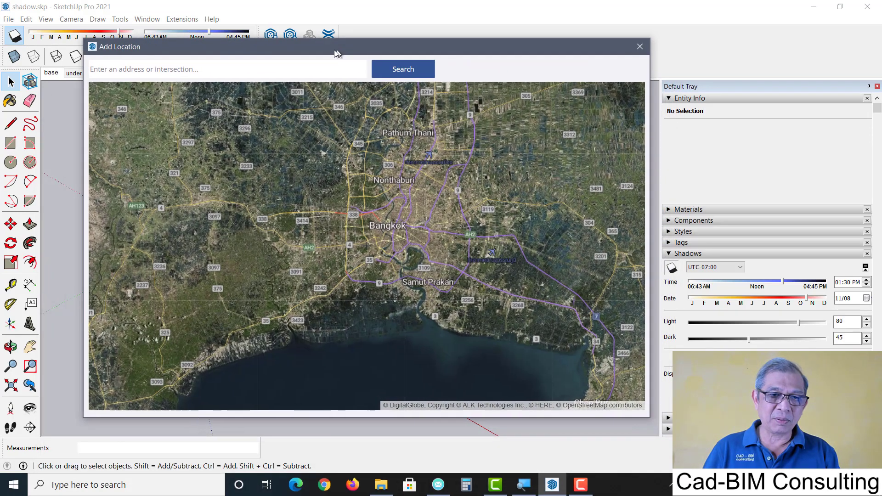
pyautogui.moveTo(299, 117); pyautogui.dragTo(328, 51)
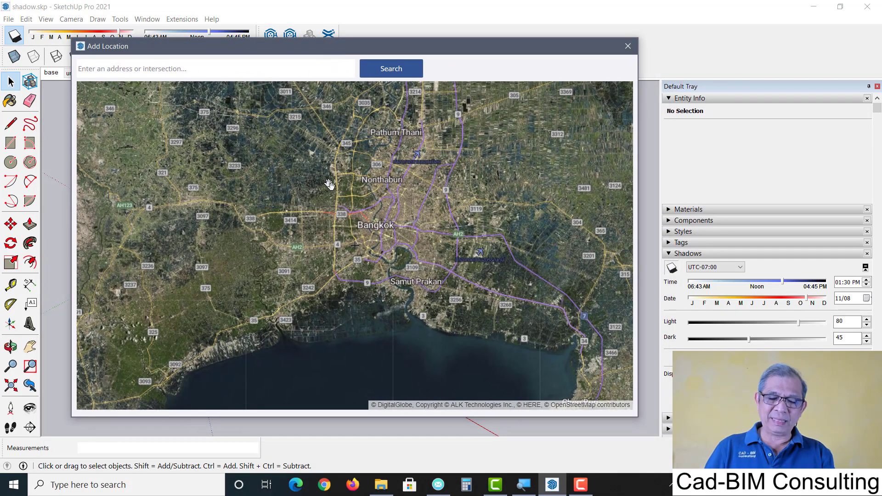
pyautogui.click(536, 167)
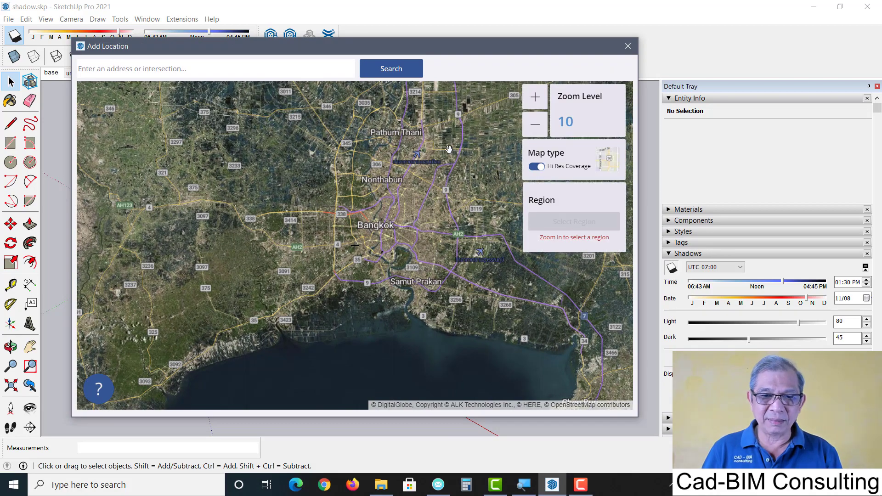
pyautogui.click(610, 161)
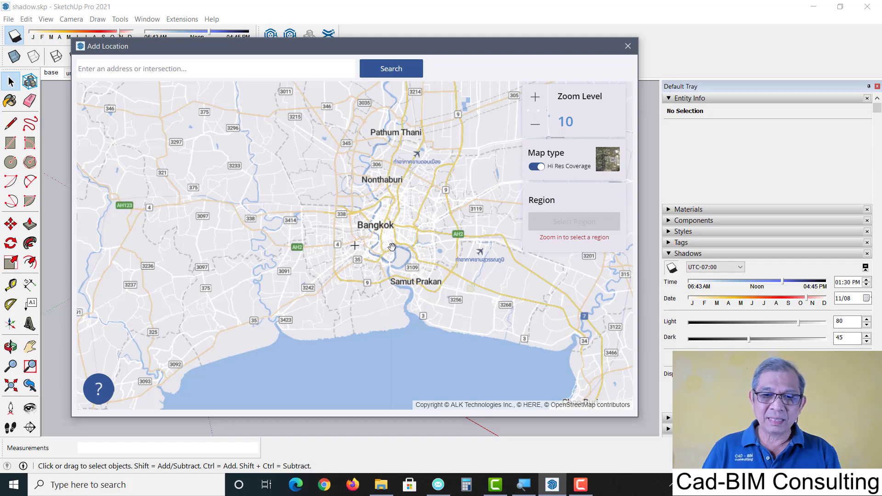
# Zoom and pan the map to Phraborom Maha Ratchawang in central Bangkok at zoom 15
pyautogui.scroll(1, 390, 246)
pyautogui.scroll(1, 389, 246)
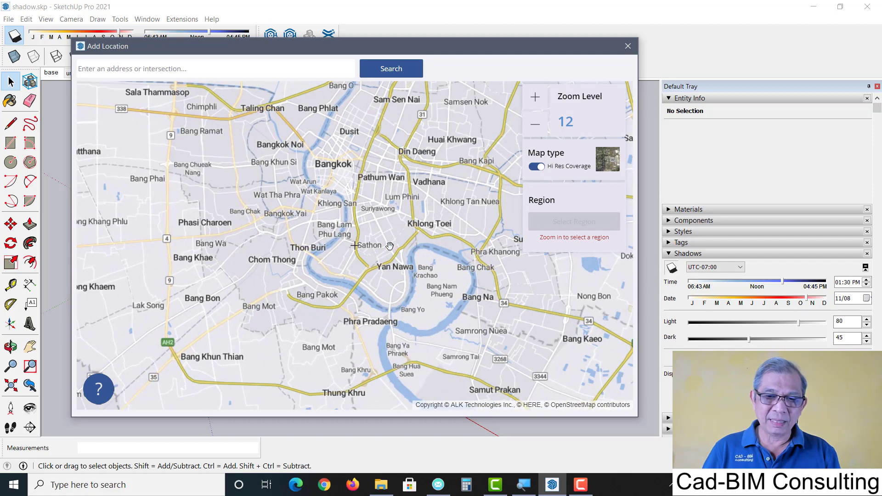
pyautogui.scroll(1, 389, 248)
pyautogui.moveTo(388, 248); pyautogui.dragTo(337, 226)
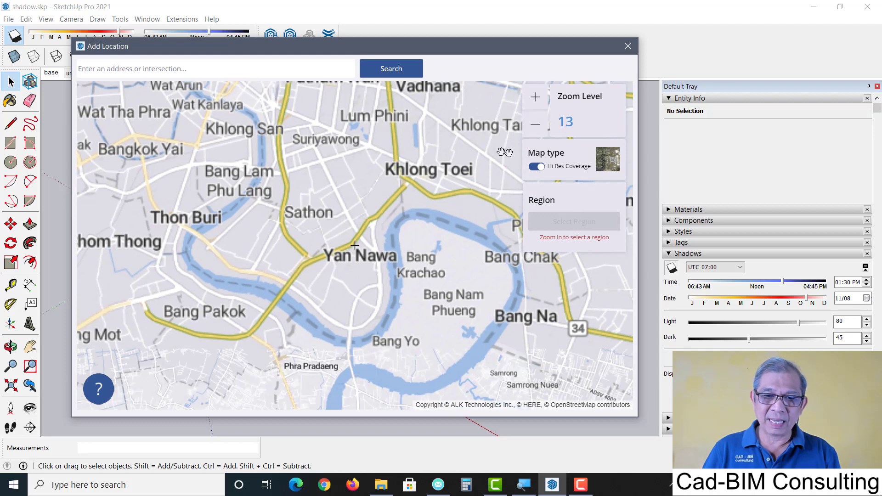
pyautogui.scroll(1, 345, 228)
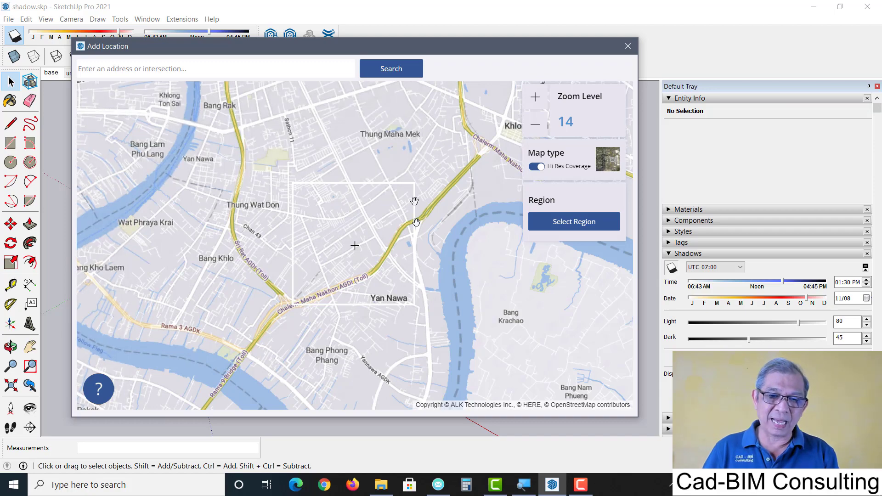
pyautogui.moveTo(368, 254); pyautogui.dragTo(297, 338)
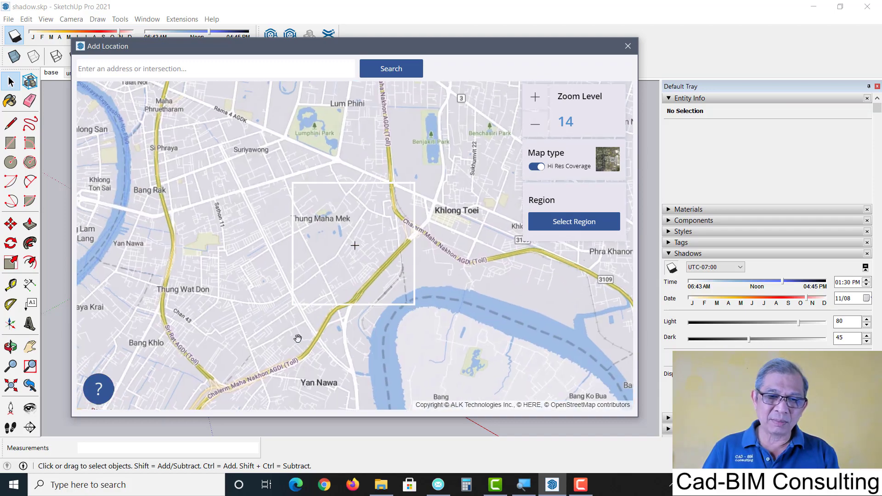
pyautogui.scroll(-1, 298, 339)
pyautogui.moveTo(390, 315); pyautogui.dragTo(401, 320)
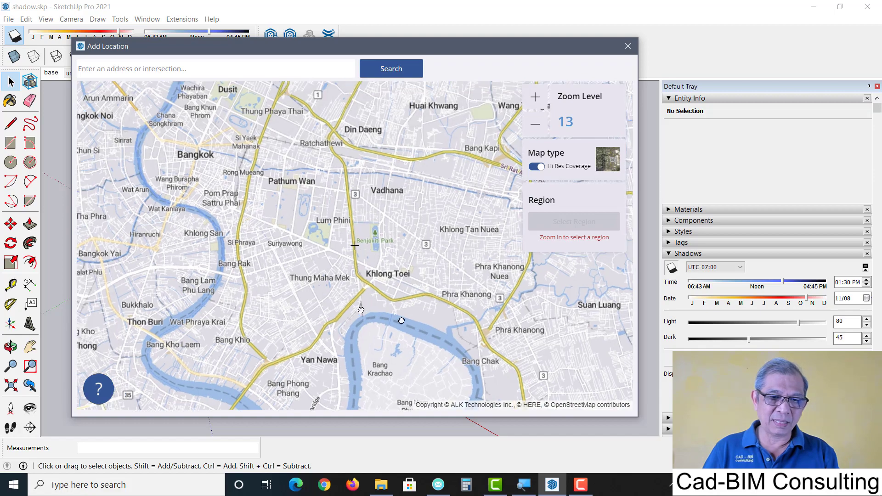
pyautogui.moveTo(345, 306); pyautogui.dragTo(520, 341)
pyautogui.scroll(1, 344, 179)
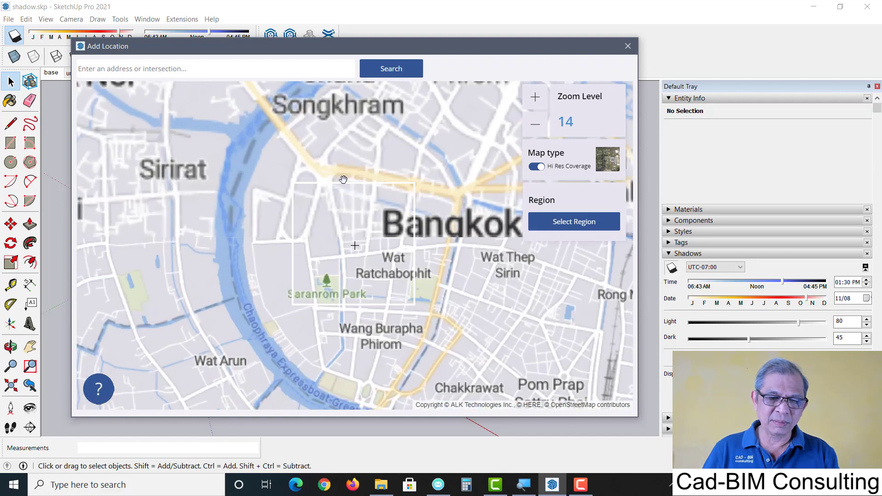
pyautogui.scroll(1, 351, 237)
pyautogui.moveTo(325, 197)
pyautogui.mouseDown()
pyautogui.moveTo(381, 345)
pyautogui.moveTo(418, 262)
pyautogui.mouseUp()
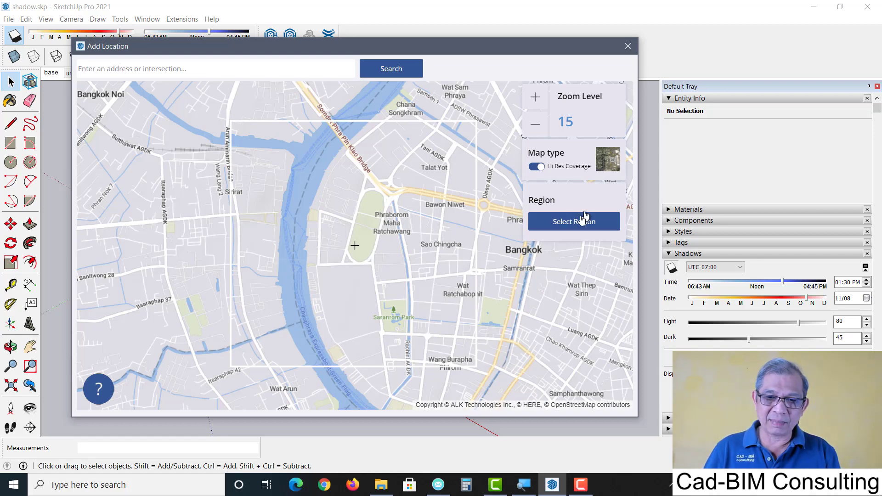
# Select a wider, shorter region with Digital Globe imagery and import it into the model
pyautogui.click(583, 219)
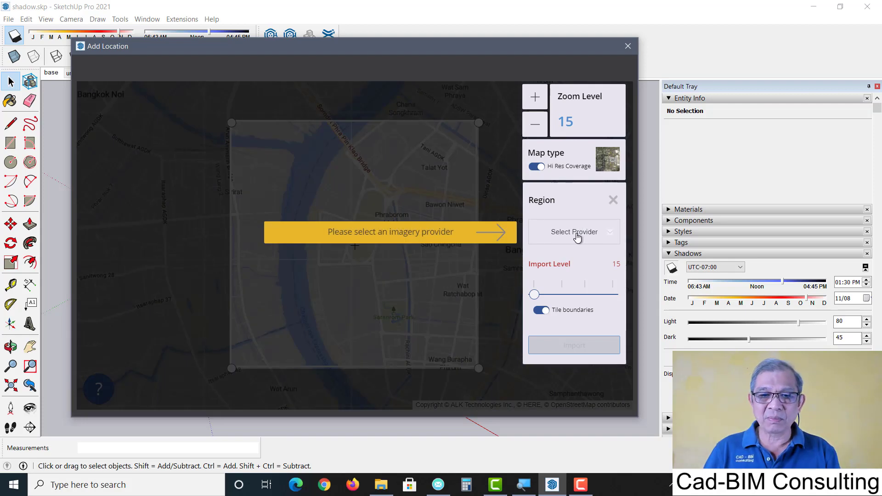
pyautogui.click(608, 236)
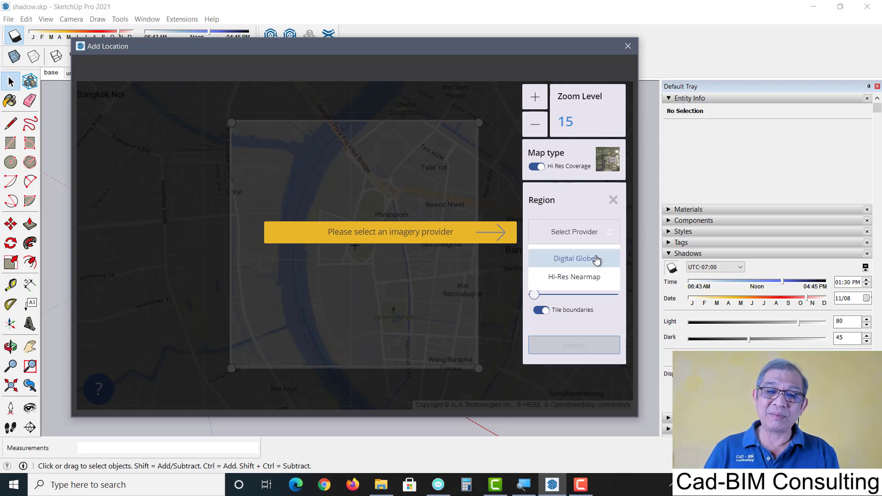
pyautogui.click(568, 260)
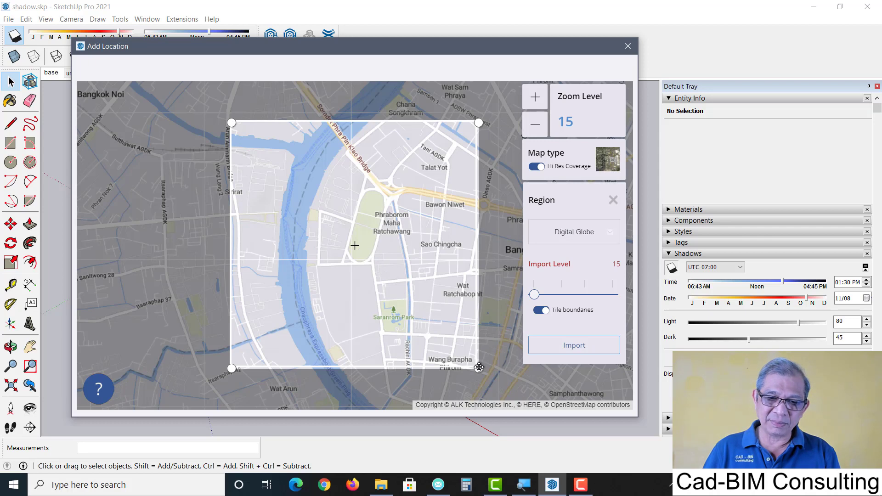
pyautogui.moveTo(478, 367)
pyautogui.mouseDown()
pyautogui.moveTo(422, 296)
pyautogui.moveTo(404, 299)
pyautogui.moveTo(412, 299)
pyautogui.mouseUp()
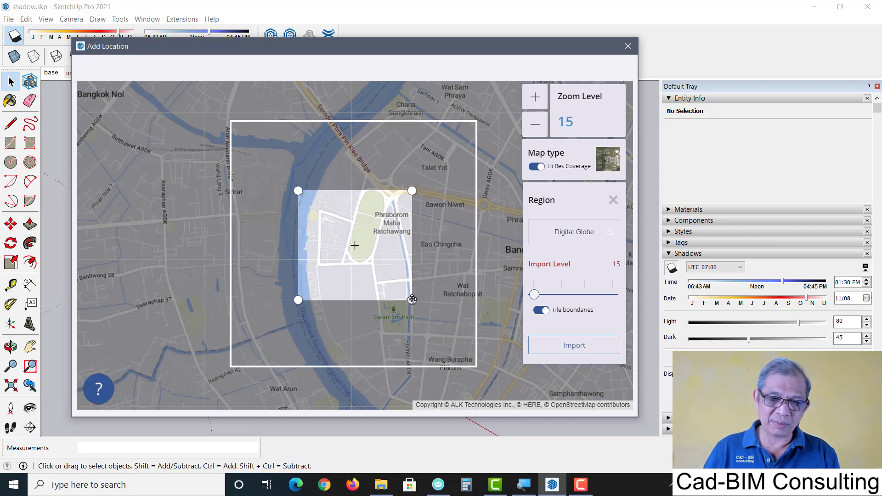
pyautogui.moveTo(298, 191)
pyautogui.mouseDown()
pyautogui.moveTo(283, 195)
pyautogui.moveTo(280, 211)
pyautogui.moveTo(292, 206)
pyautogui.mouseUp()
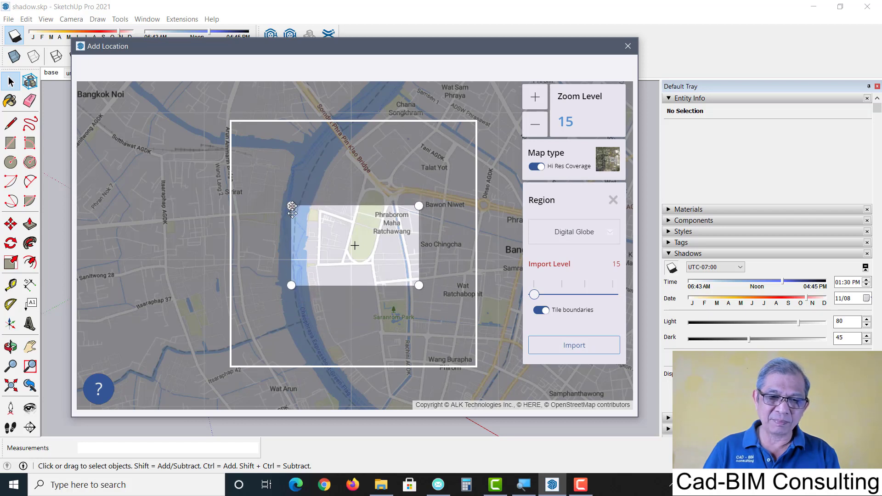
pyautogui.click(570, 348)
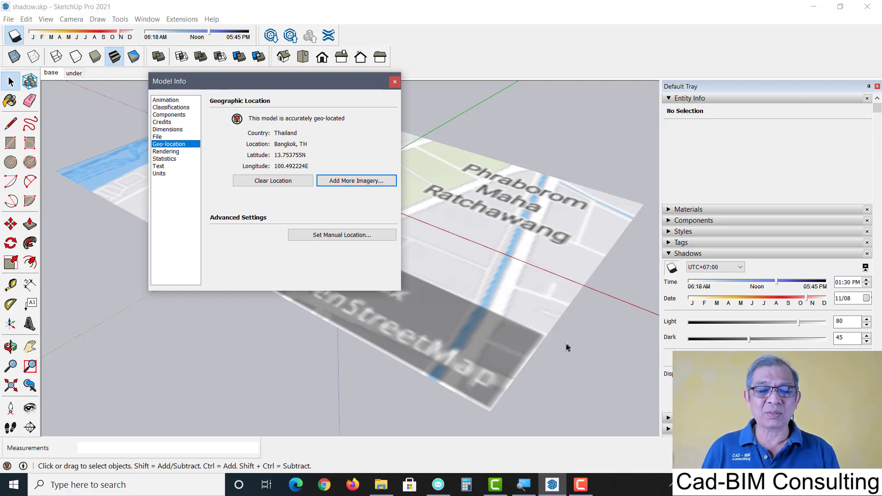
# Close Model Info and select the imported Location Snapshot map group
pyautogui.click(394, 82)
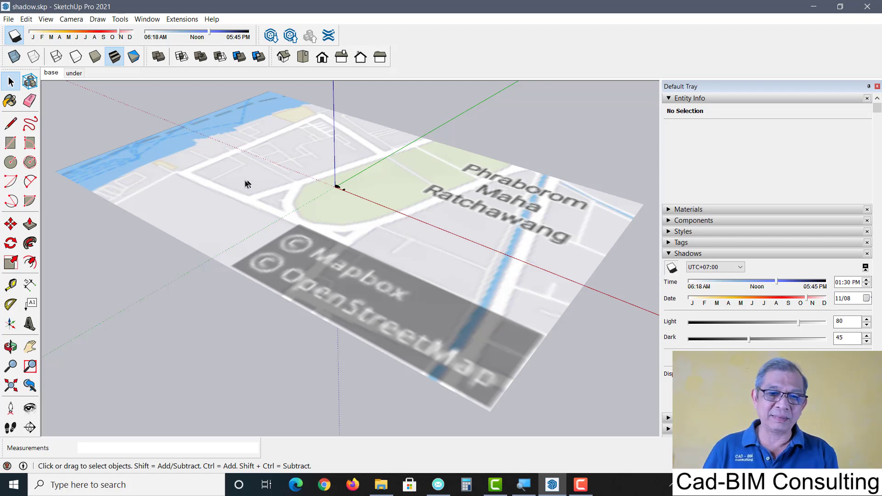
pyautogui.click(435, 156)
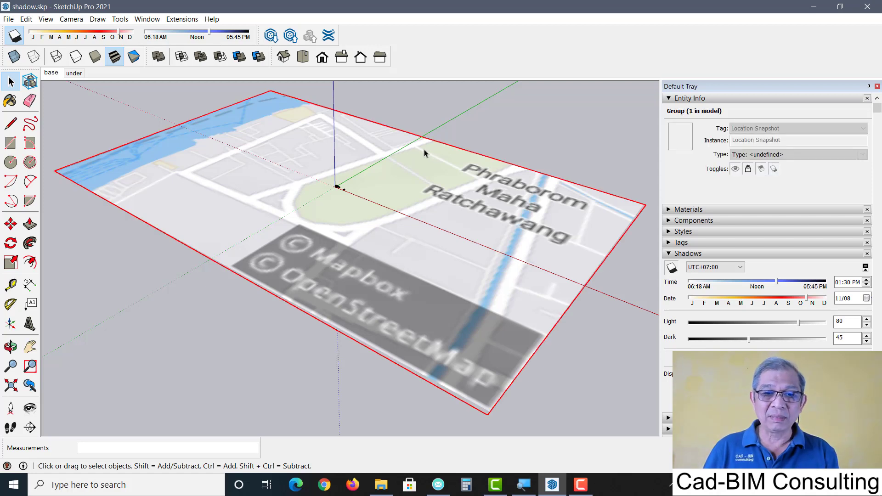
# Unlock and delete the Location Snapshot group, then undo the deletion
pyautogui.rightClick(425, 153)
pyautogui.click(452, 189)
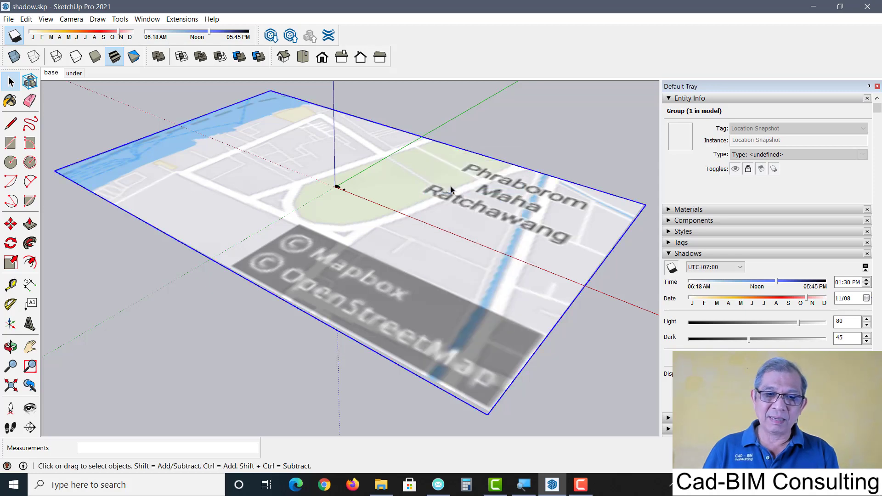
pyautogui.press('Delete')
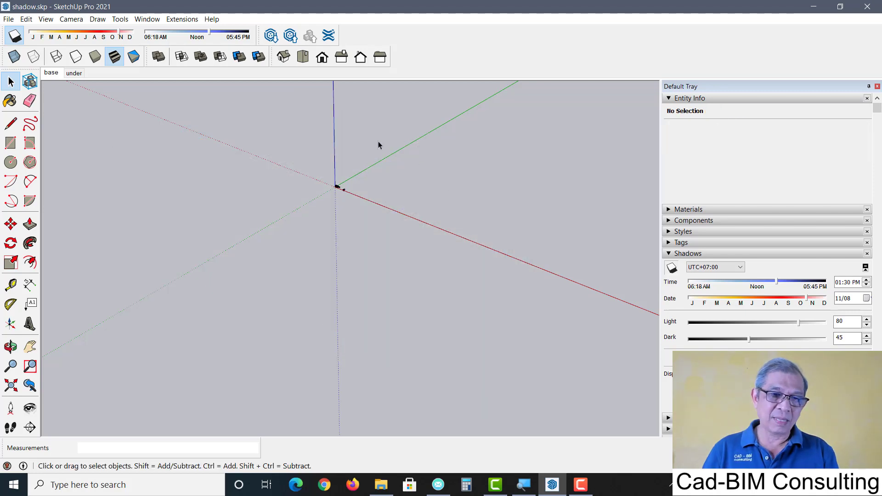
pyautogui.hotkey('ctrl', 'z')
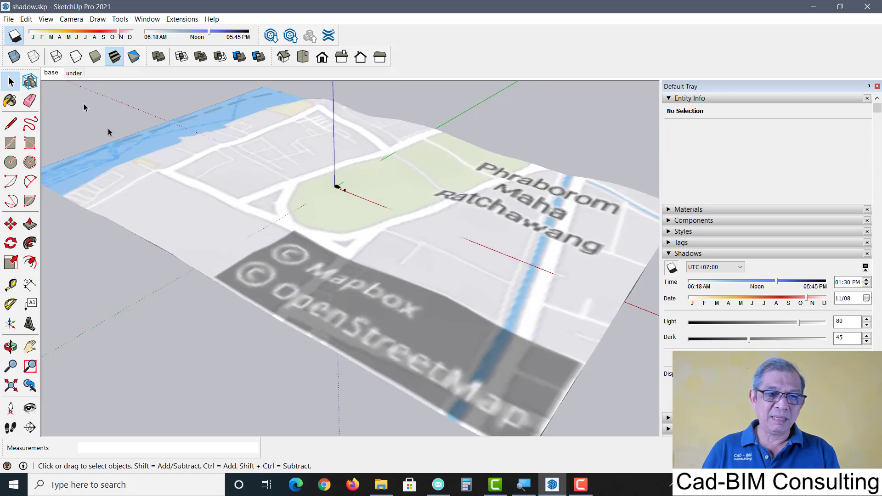
# Zoom out, then unlock and delete the Location Terrain group
pyautogui.scroll(3, 359, 171)
pyautogui.scroll(2, 386, 162)
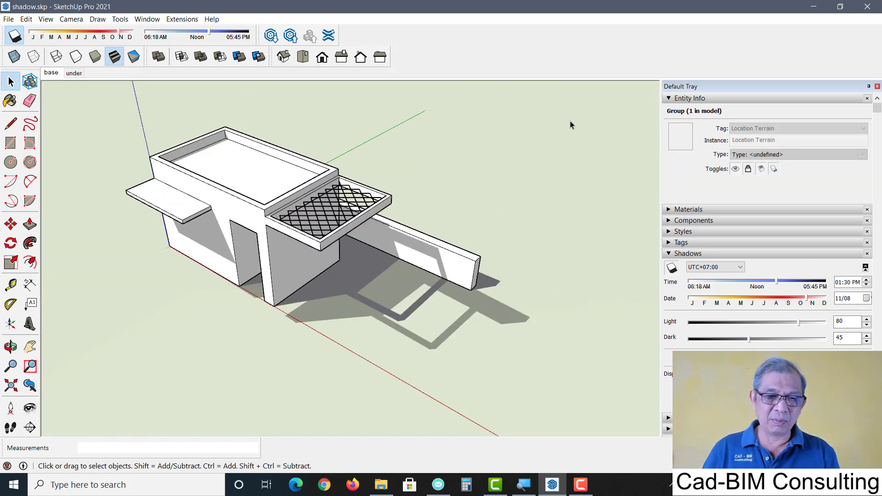
pyautogui.scroll(-2, 387, 210)
pyautogui.scroll(-3, 385, 214)
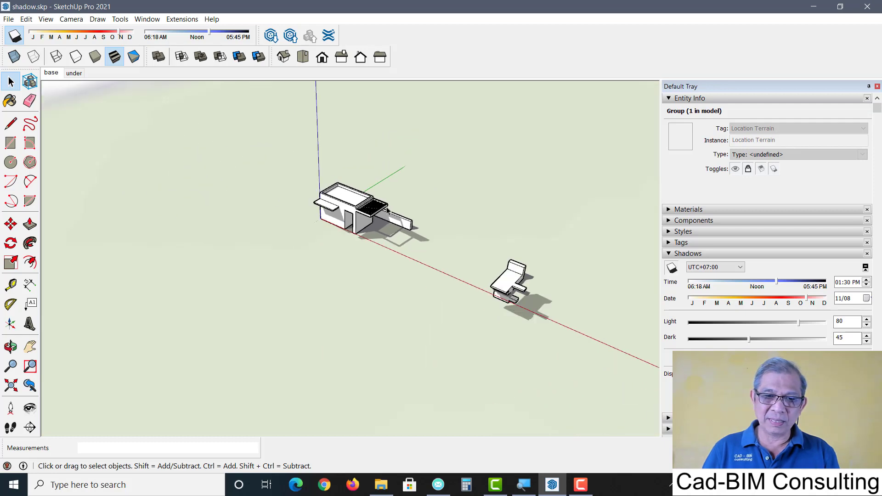
pyautogui.scroll(-3, 384, 218)
pyautogui.scroll(-3, 382, 225)
pyautogui.scroll(-3, 379, 234)
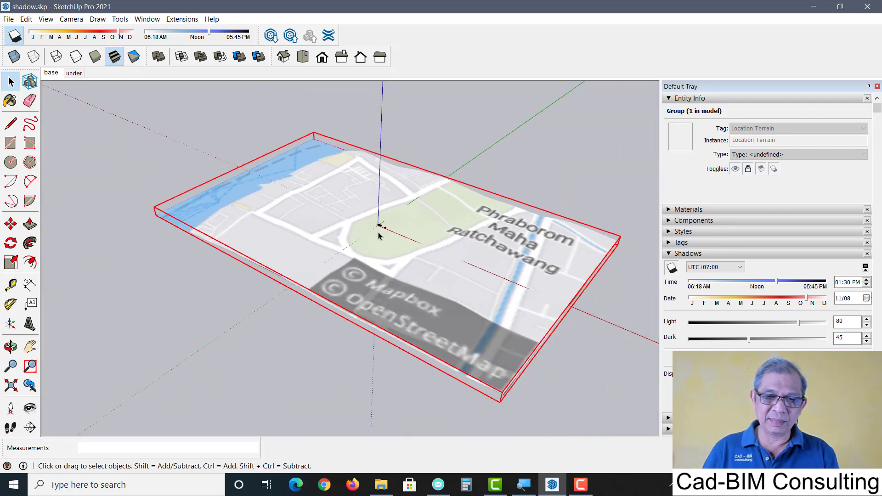
pyautogui.rightClick(433, 190)
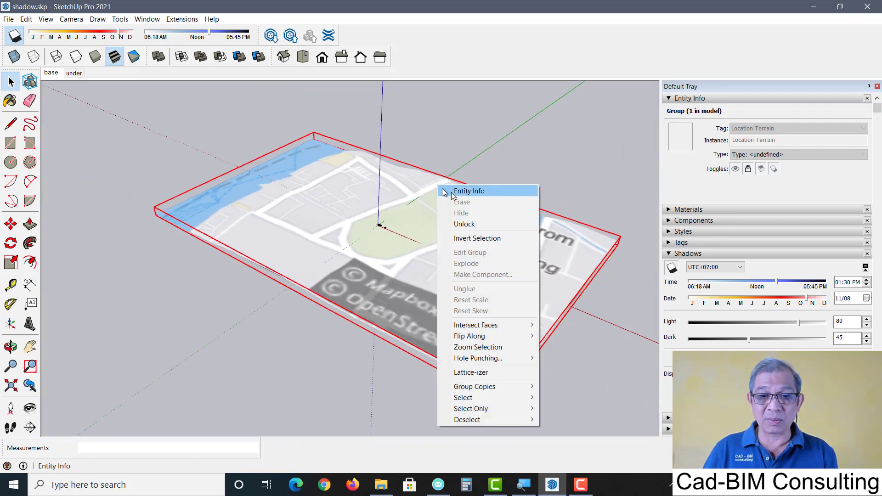
pyautogui.click(471, 228)
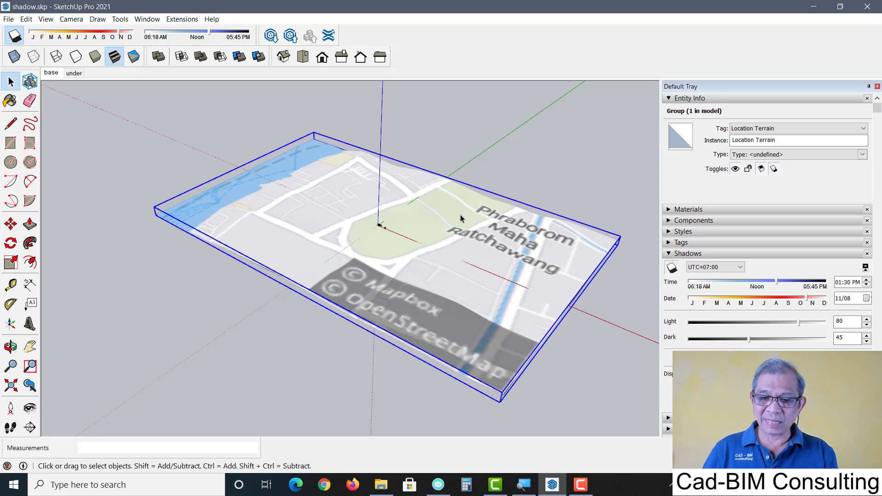
pyautogui.press('Delete')
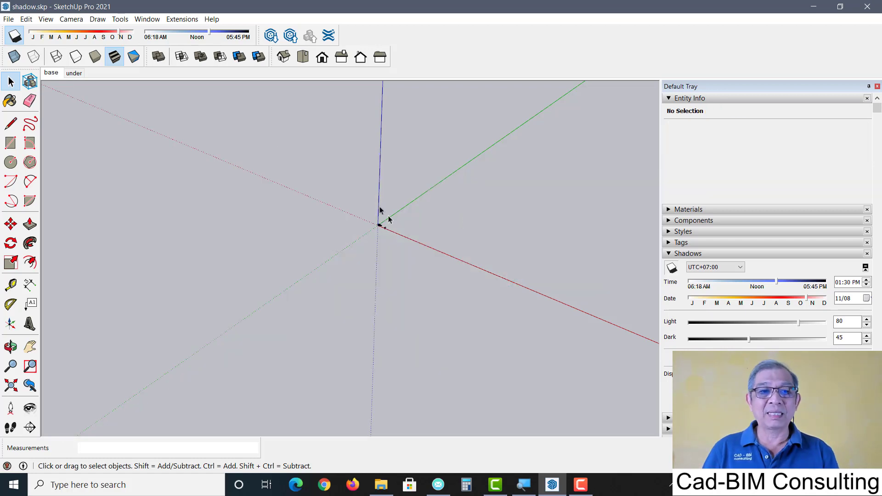
# Switch to the 'base' scene and orbit slightly to reframe the building
pyautogui.click(51, 73)
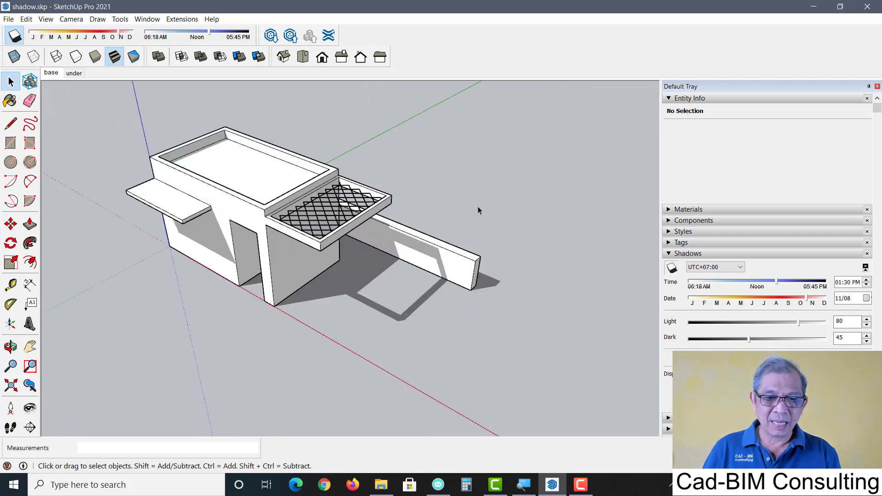
pyautogui.press('o')
pyautogui.moveTo(309, 332); pyautogui.dragTo(306, 330)
pyautogui.press('space')
pyautogui.keyDown('shift'); pyautogui.moveTo(306, 330); pyautogui.dragTo(339, 341, button='middle'); pyautogui.keyUp('shift')
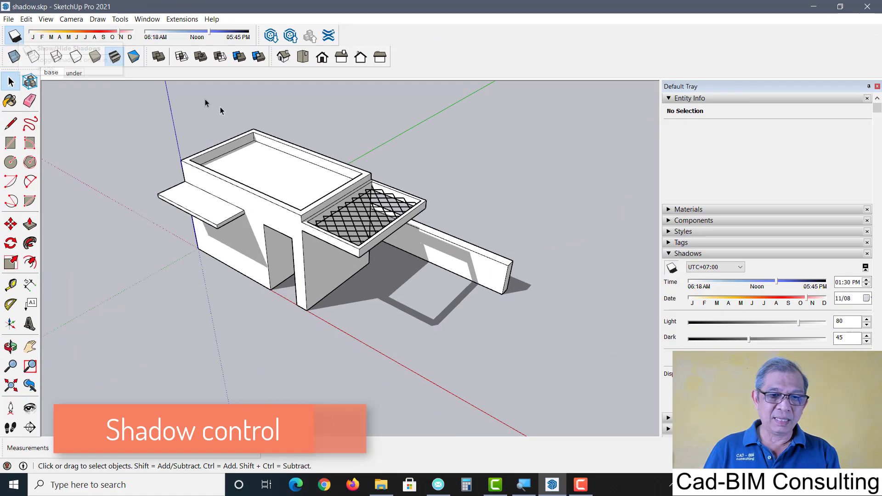
# Toggle shadows through the toolbar and View menu, leaving them off
pyautogui.click(16, 36)
pyautogui.click(15, 36)
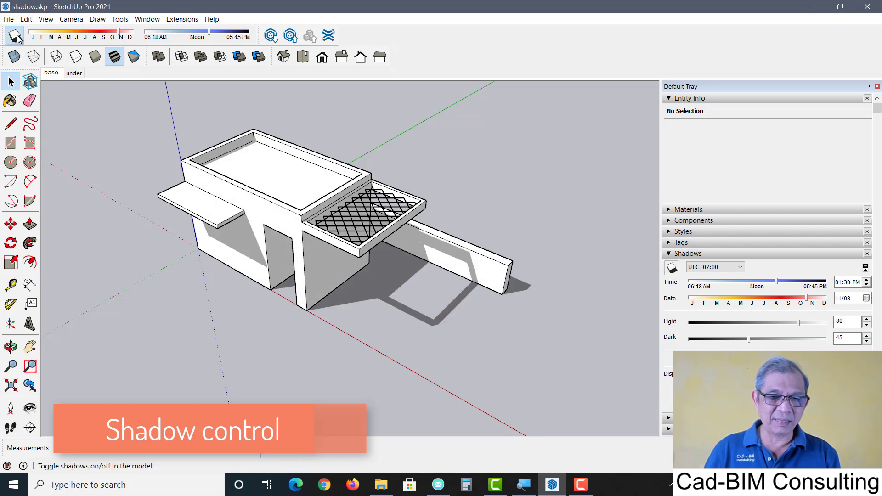
pyautogui.click(16, 35)
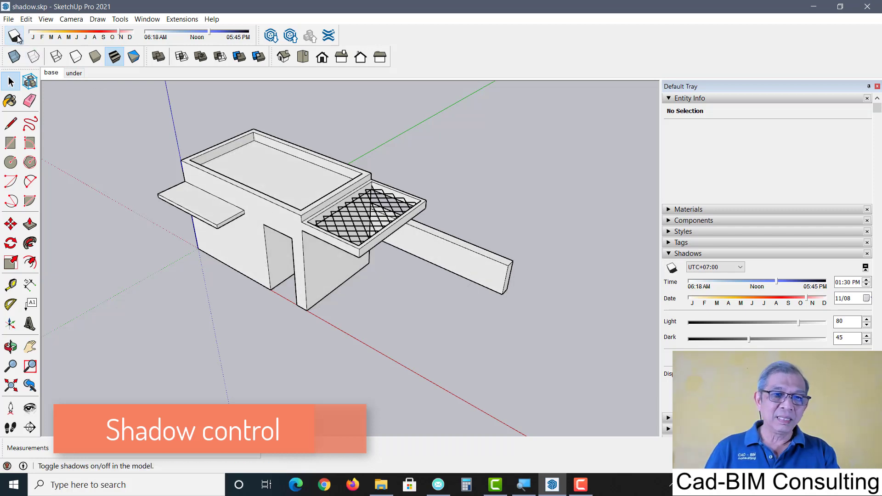
pyautogui.click(42, 23)
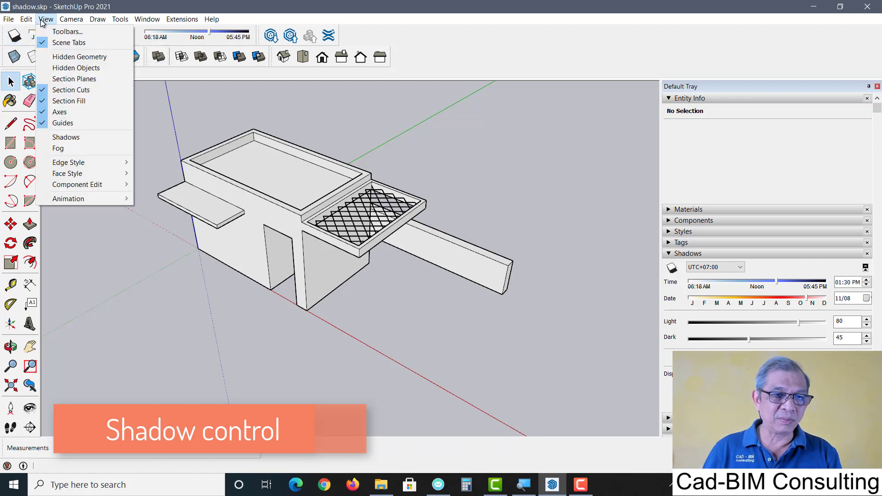
pyautogui.press('capslock')
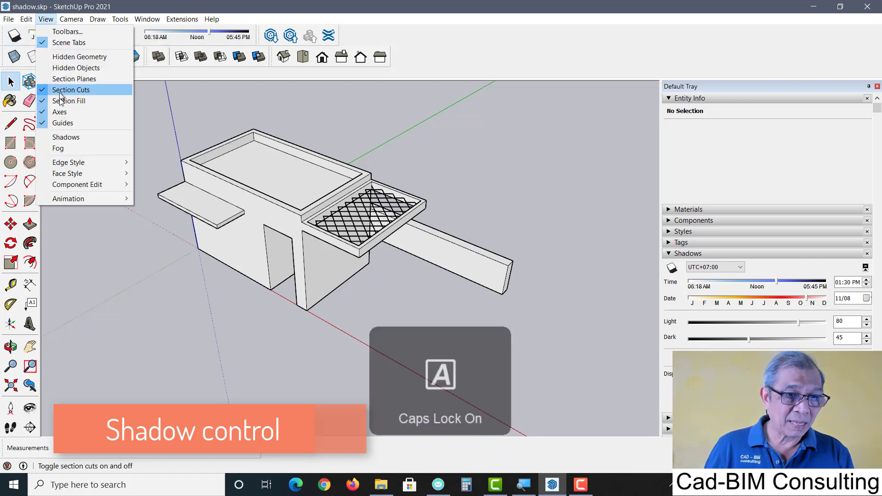
pyautogui.press('capslock')
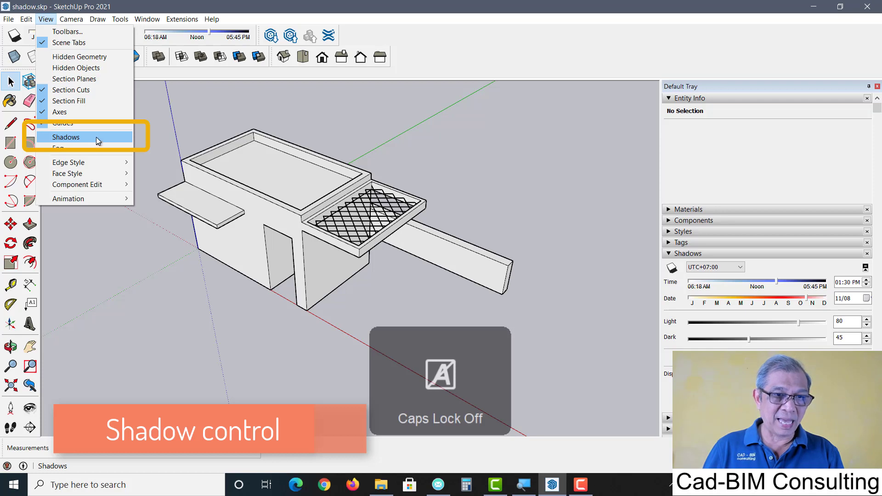
pyautogui.click(92, 138)
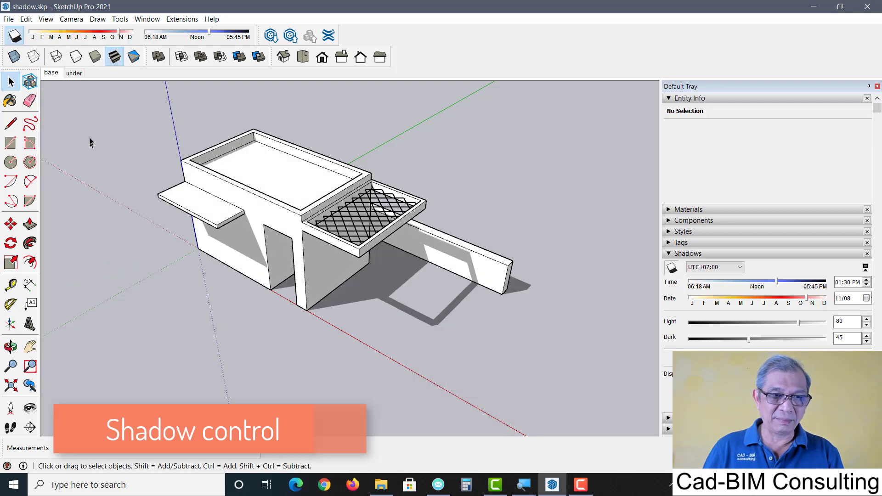
pyautogui.click(28, 20)
pyautogui.moveTo(45, 19)
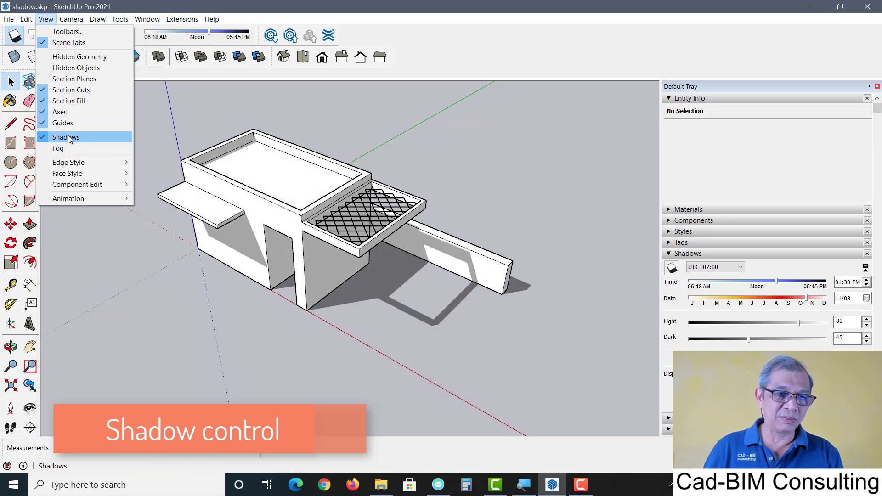
pyautogui.click(69, 137)
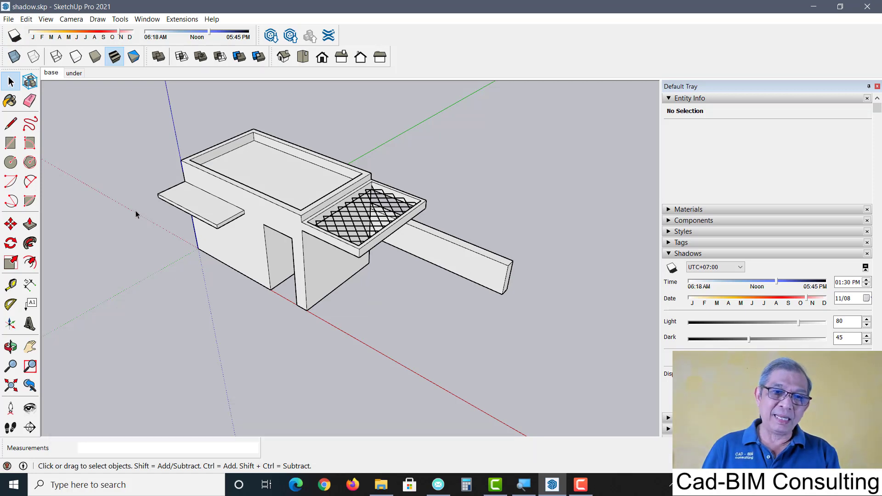
# Collapse the Entity Info panel and turn shadows back on
pyautogui.click(688, 99)
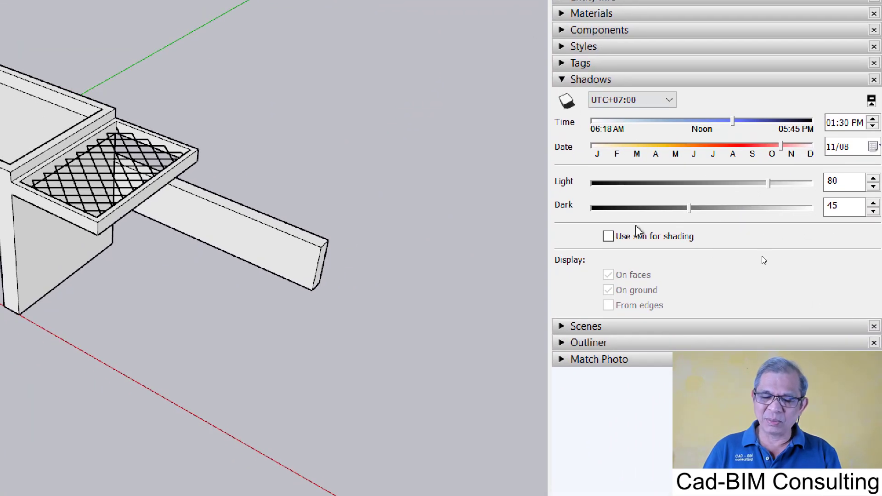
pyautogui.click(566, 101)
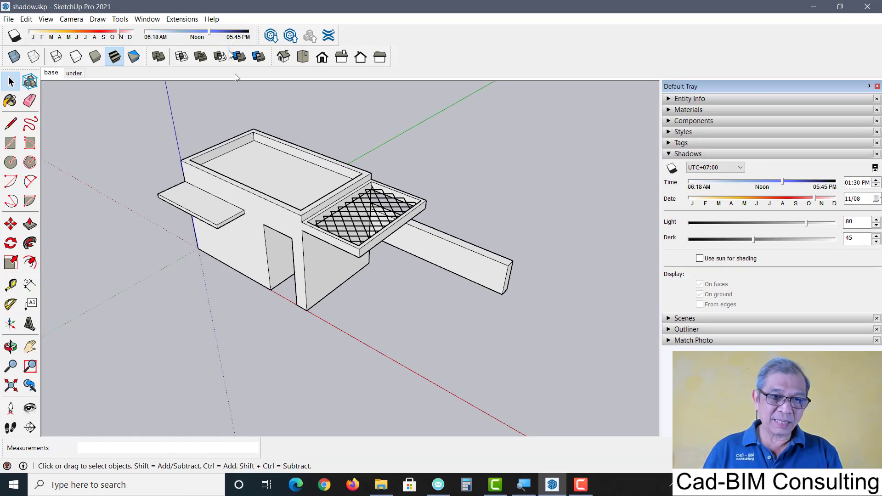
pyautogui.click(15, 37)
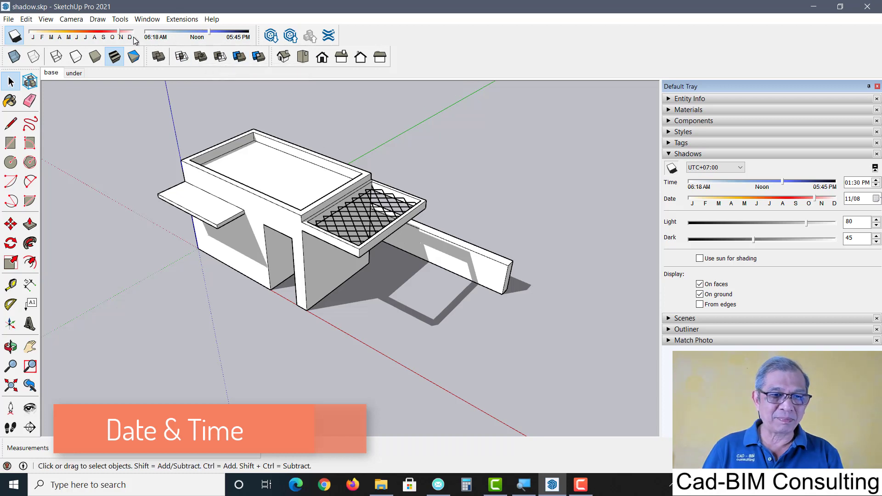
# Set the shadow date to 07/05 and the time to 02:34 PM
pyautogui.click(101, 33)
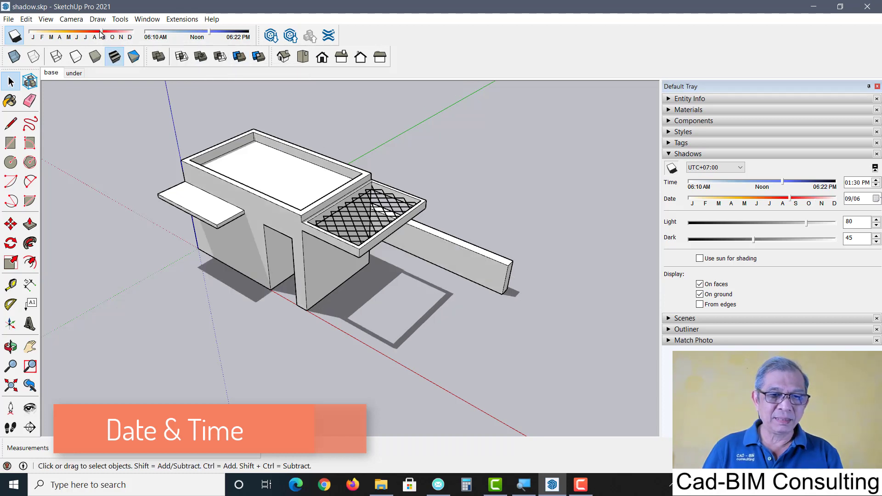
pyautogui.moveTo(209, 36)
pyautogui.mouseDown()
pyautogui.moveTo(160, 36)
pyautogui.moveTo(215, 36)
pyautogui.mouseUp()
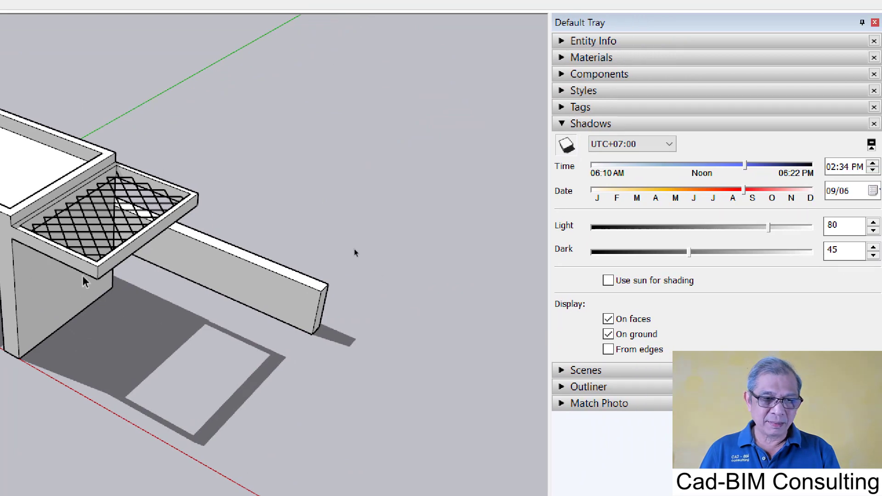
pyautogui.moveTo(378, 240)
pyautogui.mouseDown(button='middle')
pyautogui.moveTo(354, 249)
pyautogui.moveTo(512, 210)
pyautogui.moveTo(494, 213)
pyautogui.moveTo(495, 224)
pyautogui.mouseUp(button='middle')
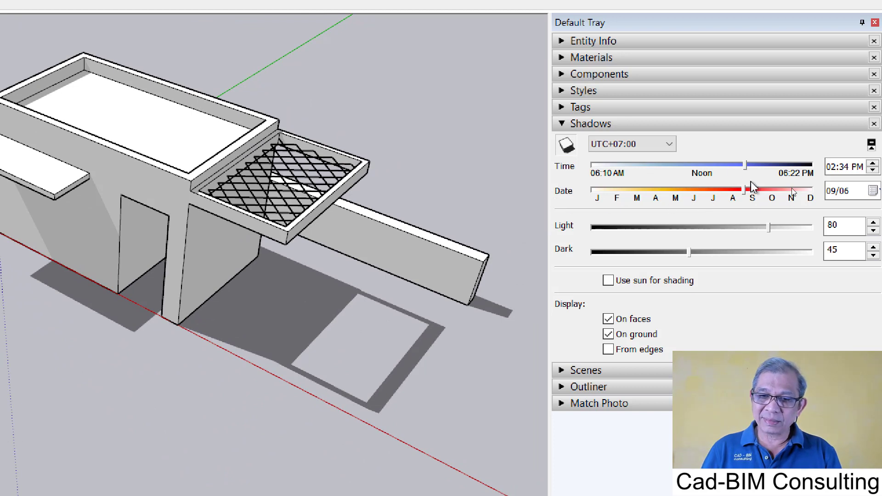
pyautogui.moveTo(740, 192); pyautogui.dragTo(709, 199)
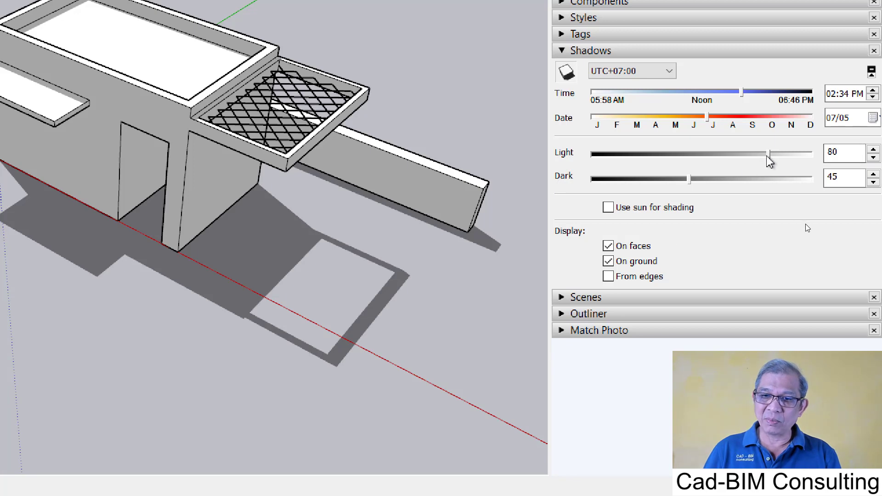
# Tune the shadow Light slider to 49, trying several Dark levels along the way
pyautogui.moveTo(769, 156)
pyautogui.mouseDown()
pyautogui.moveTo(691, 161)
pyautogui.moveTo(776, 157)
pyautogui.mouseUp()
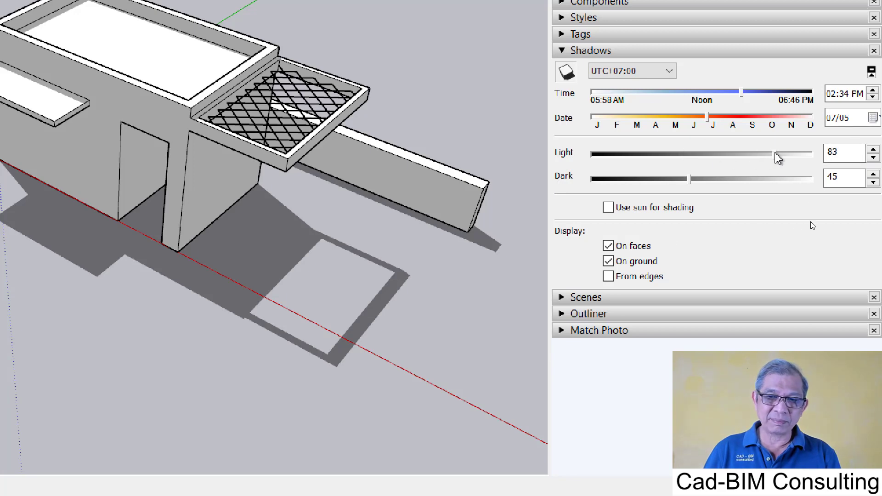
pyautogui.moveTo(687, 182)
pyautogui.mouseDown()
pyautogui.moveTo(622, 186)
pyautogui.moveTo(690, 179)
pyautogui.mouseUp()
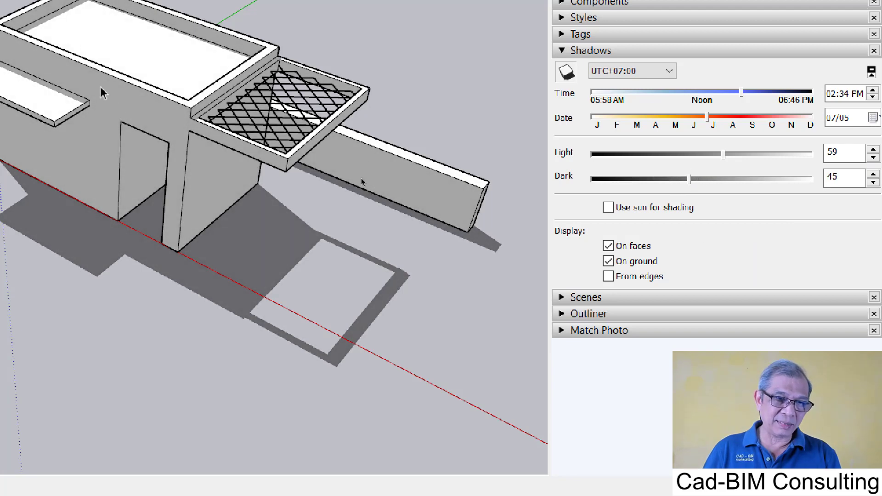
pyautogui.moveTo(684, 179); pyautogui.dragTo(627, 179)
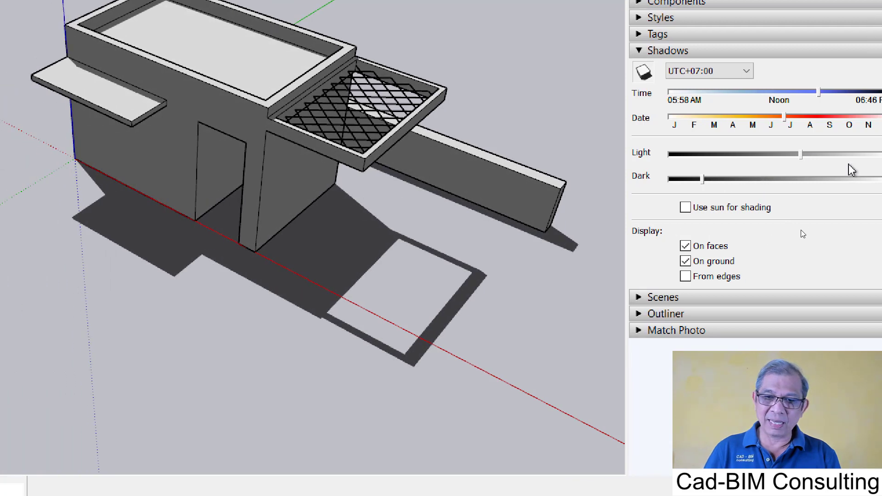
pyautogui.moveTo(702, 179)
pyautogui.mouseDown()
pyautogui.moveTo(783, 179)
pyautogui.moveTo(764, 188)
pyautogui.moveTo(793, 187)
pyautogui.moveTo(762, 186)
pyautogui.mouseUp()
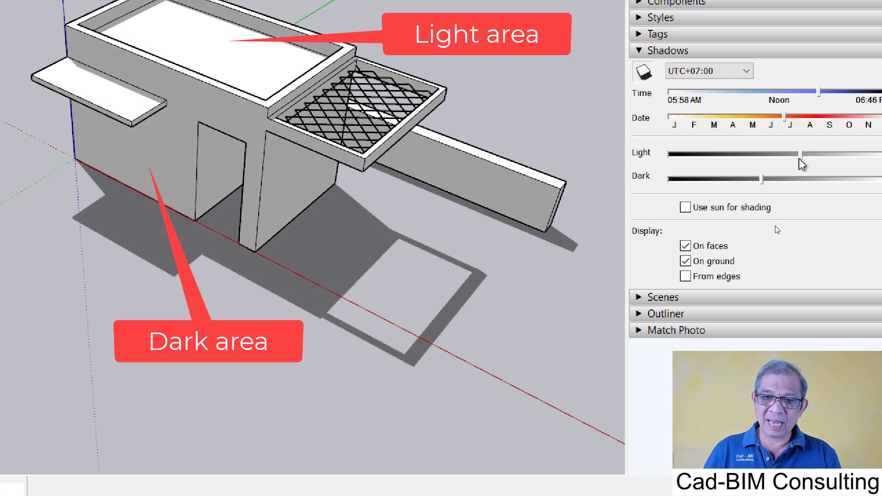
pyautogui.moveTo(800, 156); pyautogui.dragTo(822, 155)
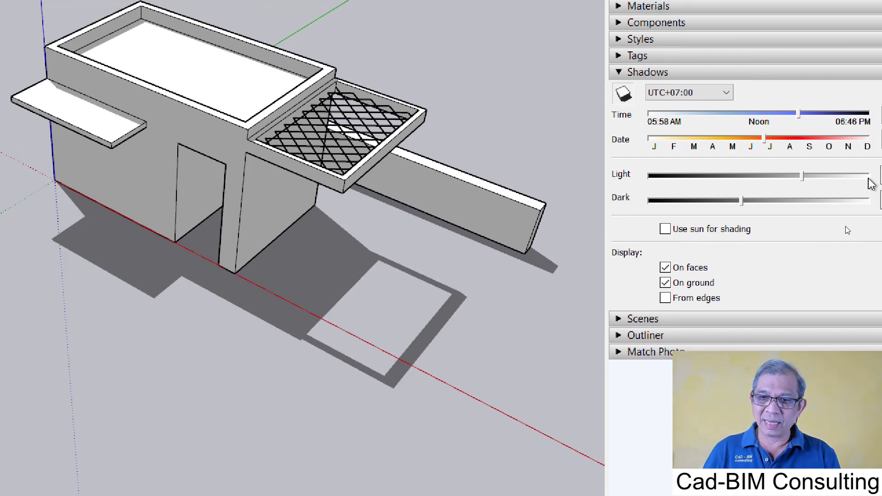
pyautogui.moveTo(753, 176)
pyautogui.mouseDown()
pyautogui.moveTo(785, 180)
pyautogui.moveTo(709, 183)
pyautogui.moveTo(671, 207)
pyautogui.moveTo(734, 205)
pyautogui.moveTo(729, 209)
pyautogui.mouseUp()
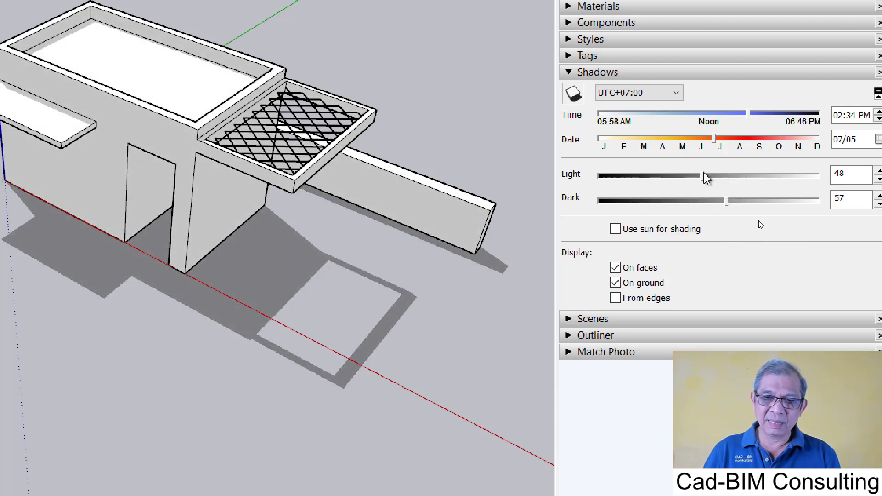
pyautogui.moveTo(703, 177)
pyautogui.mouseDown()
pyautogui.moveTo(762, 178)
pyautogui.moveTo(705, 177)
pyautogui.mouseUp()
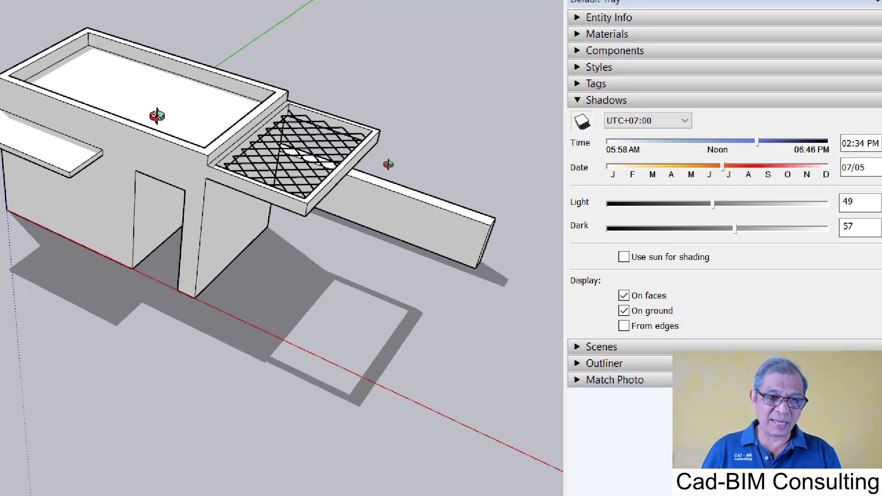
# Set shadow Dark to 46, toggling cast shadows to compare the result
pyautogui.keyDown('shift'); pyautogui.moveTo(374, 169); pyautogui.dragTo(485, 184, button='middle'); pyautogui.keyUp('shift')
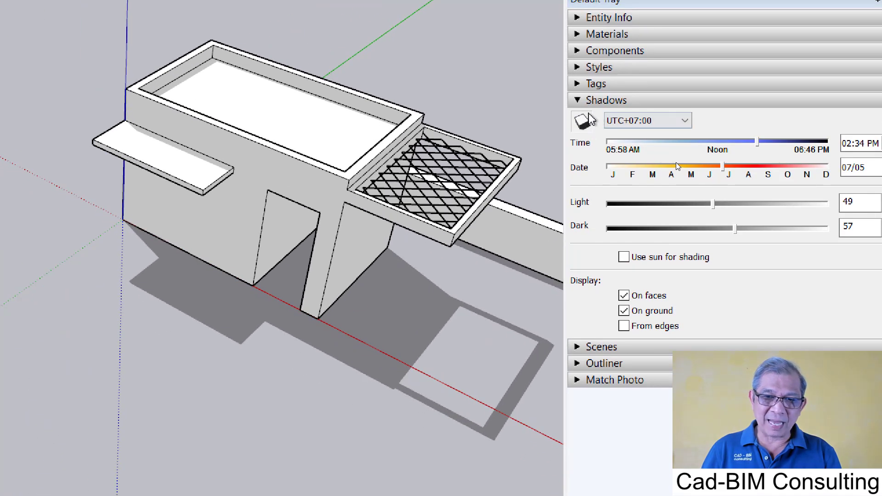
pyautogui.click(582, 123)
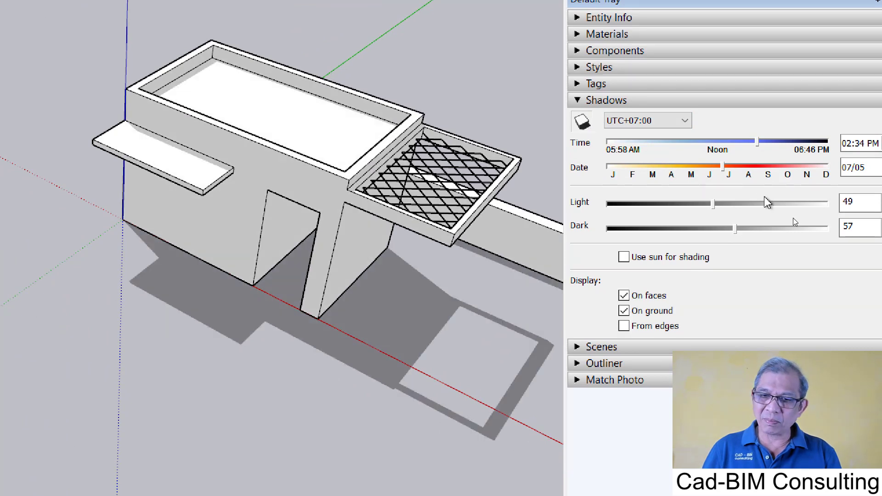
pyautogui.moveTo(735, 233); pyautogui.dragTo(710, 233)
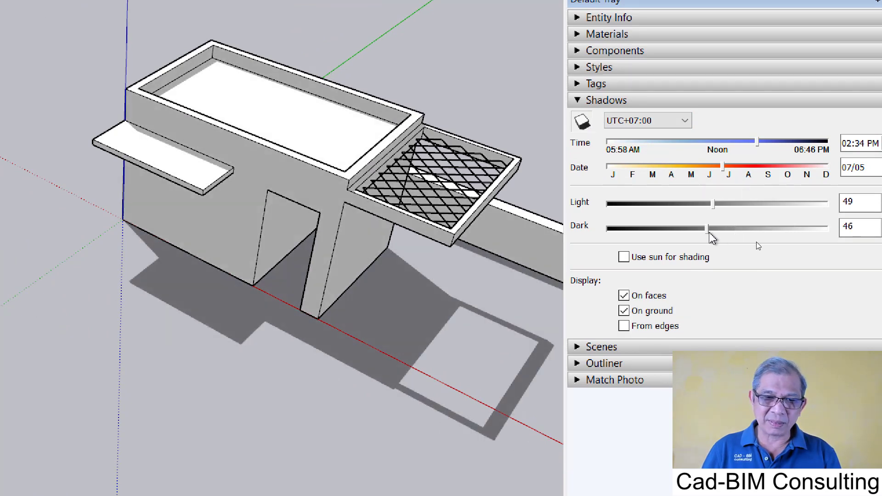
pyautogui.click(585, 121)
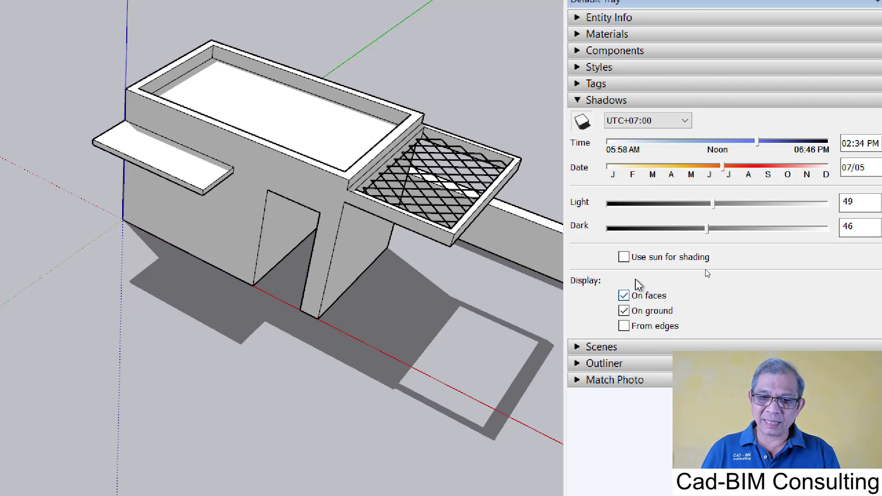
pyautogui.click(625, 257)
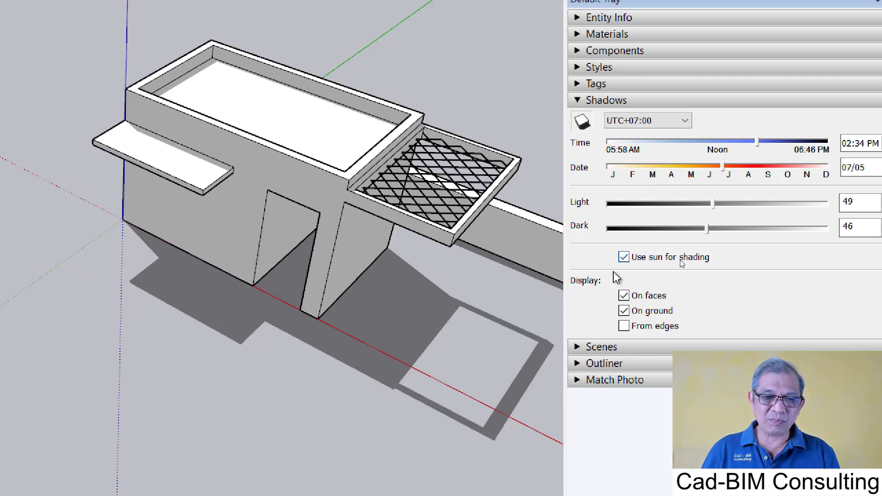
pyautogui.click(582, 121)
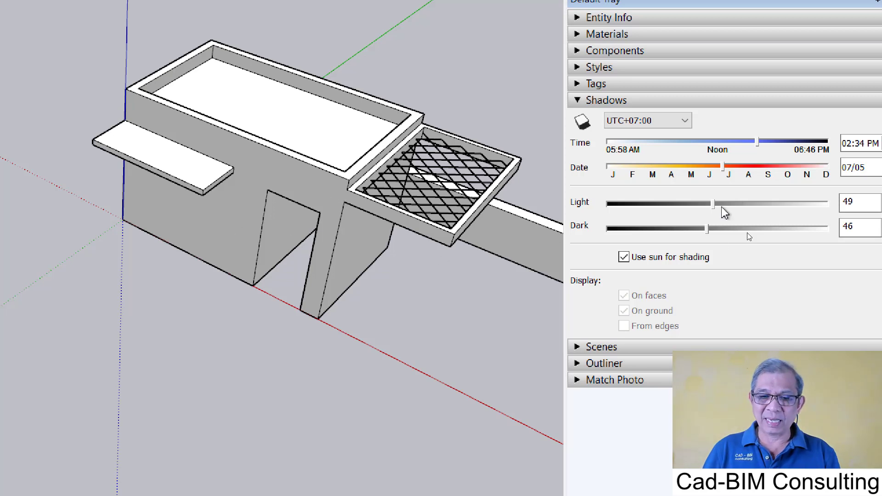
pyautogui.click(623, 257)
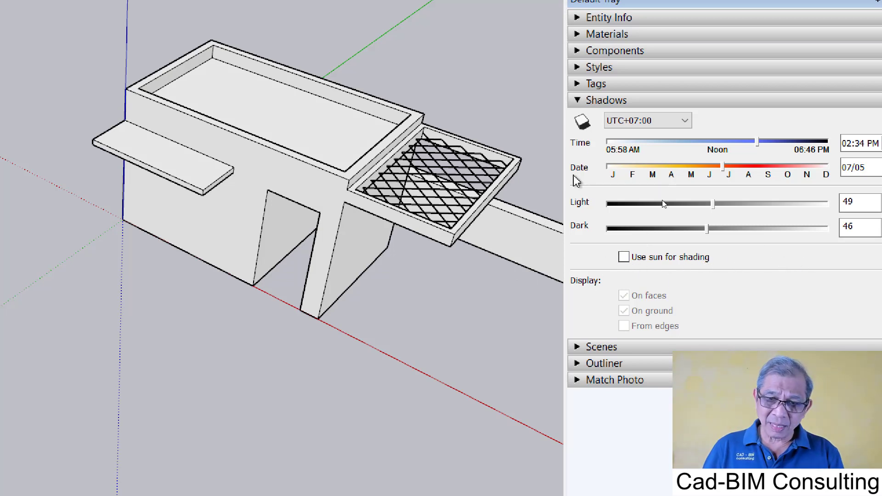
pyautogui.click(582, 121)
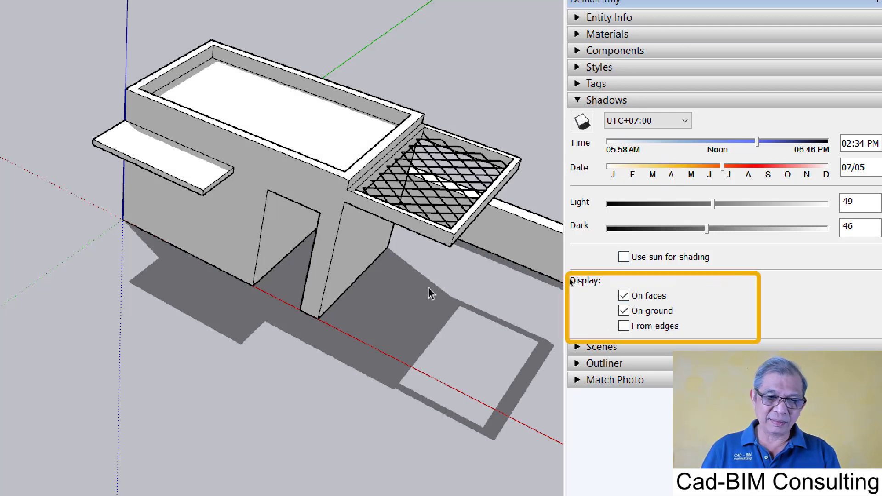
pyautogui.keyDown('shift'); pyautogui.moveTo(431, 294); pyautogui.dragTo(310, 230, button='middle'); pyautogui.keyUp('shift')
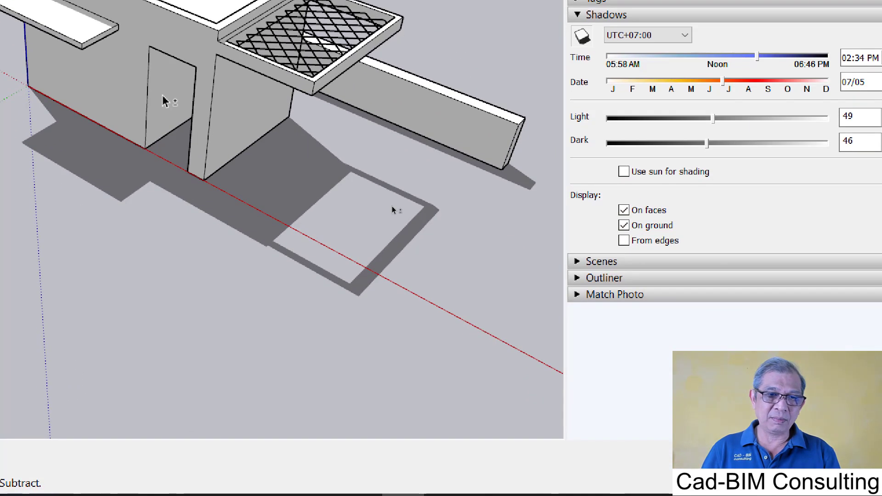
# Move the sun to 02:31 PM on 10/31 for late-October shadows
pyautogui.keyDown('shift'); pyautogui.moveTo(392, 210); pyautogui.dragTo(416, 285, button='middle'); pyautogui.keyUp('shift')
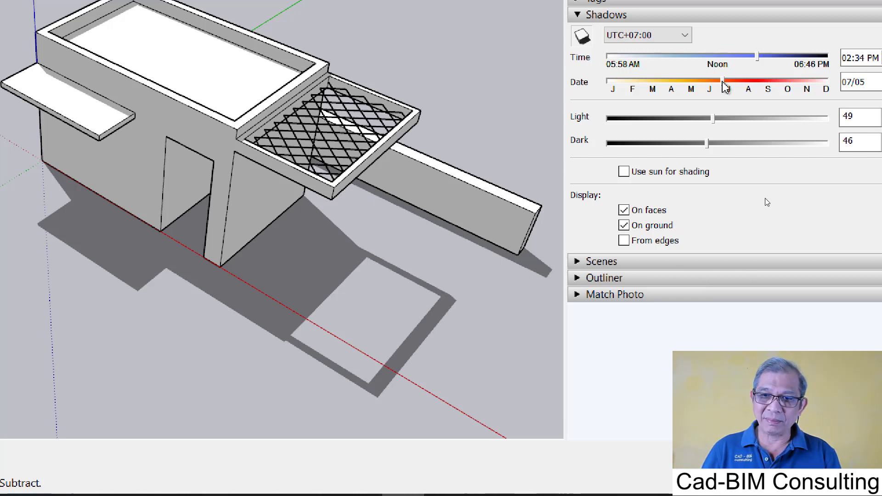
pyautogui.moveTo(757, 56)
pyautogui.mouseDown()
pyautogui.moveTo(742, 58)
pyautogui.moveTo(765, 56)
pyautogui.mouseUp()
pyautogui.moveTo(724, 81); pyautogui.dragTo(790, 81)
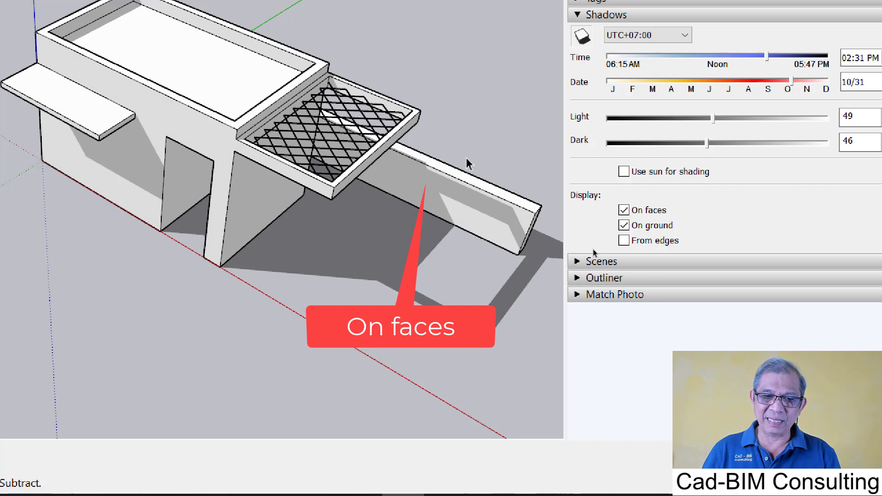
pyautogui.click(625, 209)
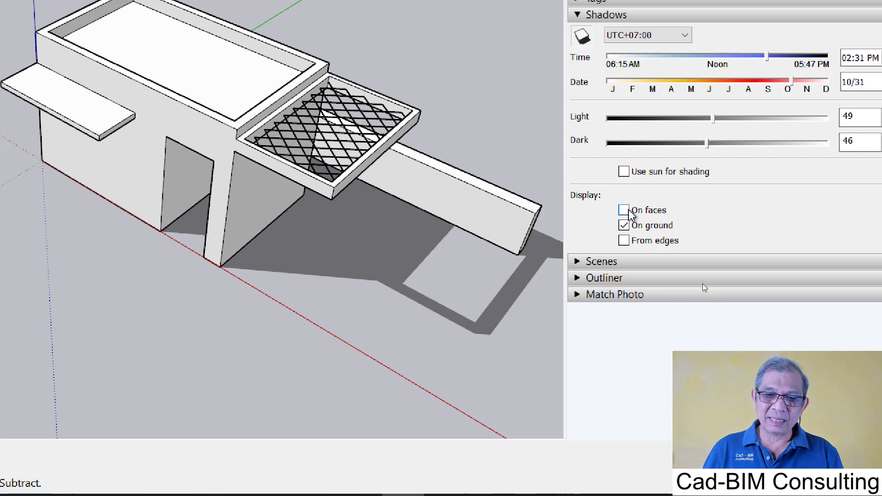
pyautogui.click(624, 210)
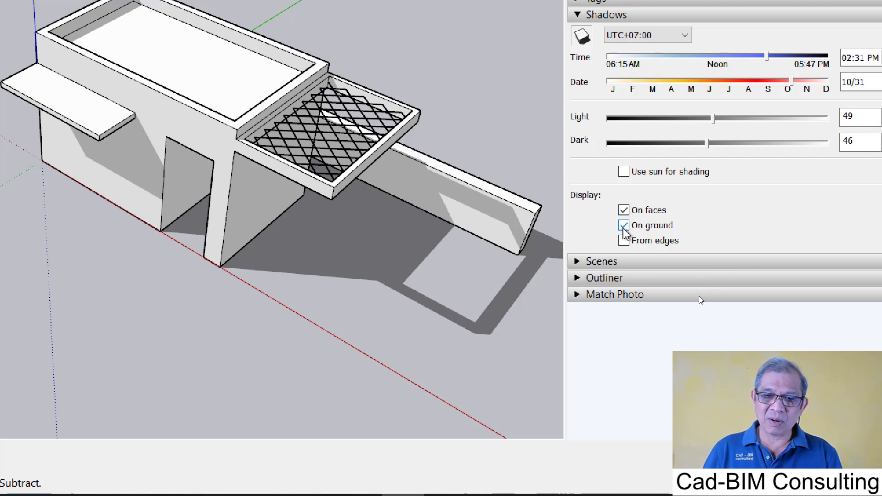
pyautogui.click(624, 226)
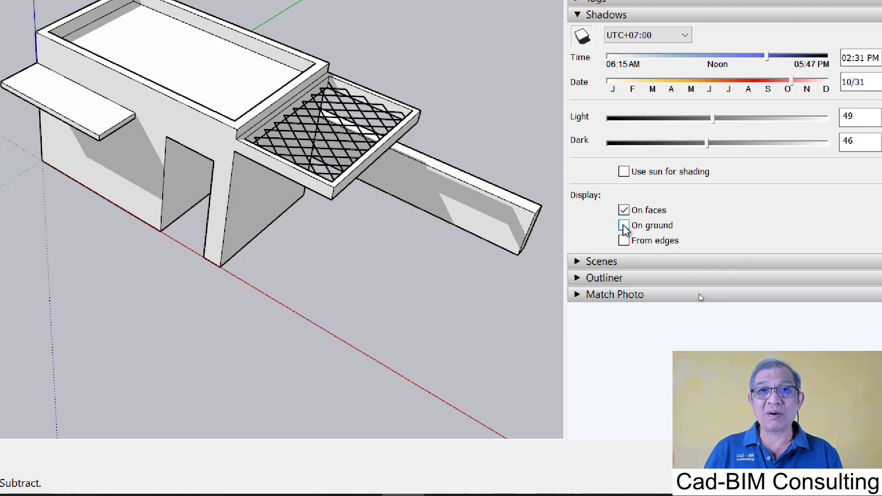
pyautogui.click(624, 226)
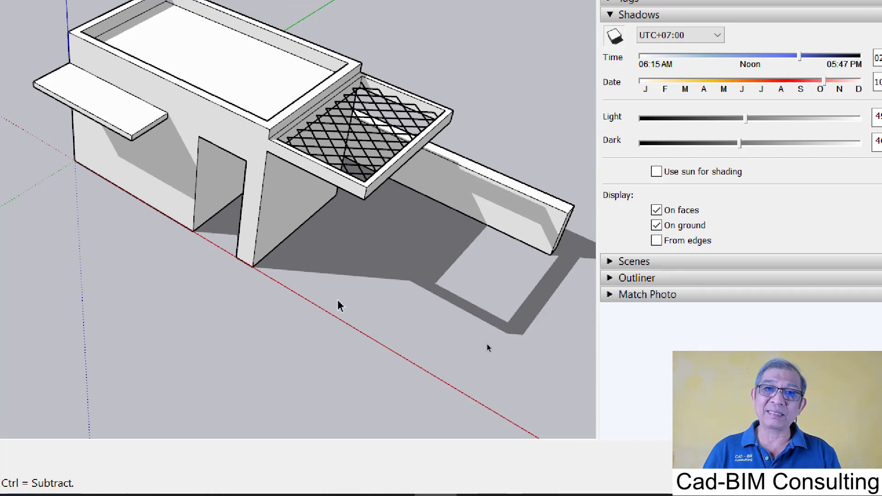
pyautogui.click(657, 225)
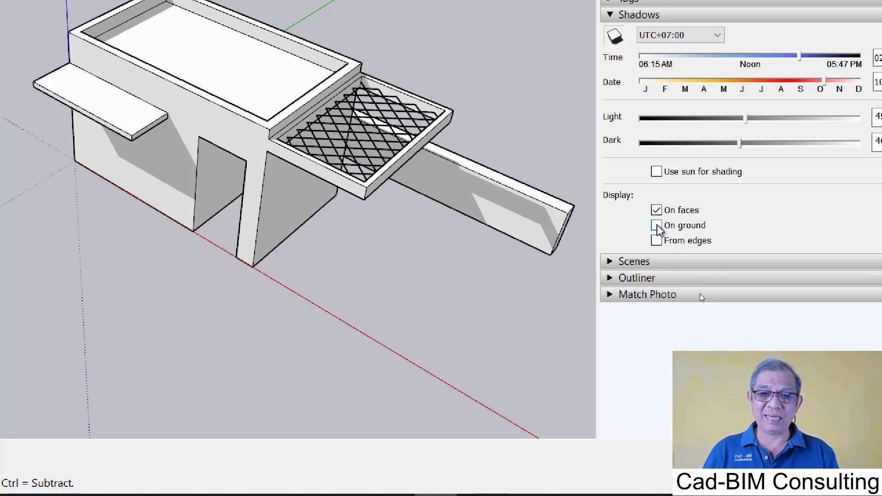
pyautogui.click(657, 226)
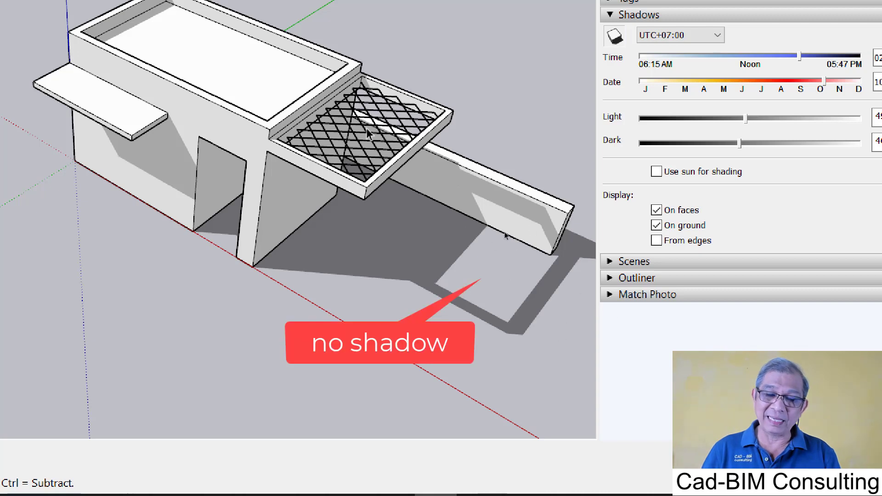
# Turn off 'From edges' shadows so the grid lattice leaves the ground shadow
pyautogui.click(656, 240)
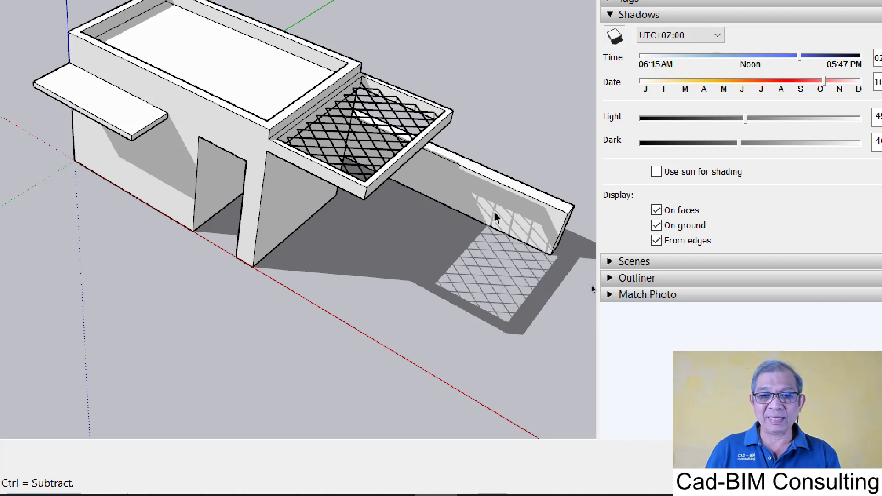
pyautogui.click(656, 240)
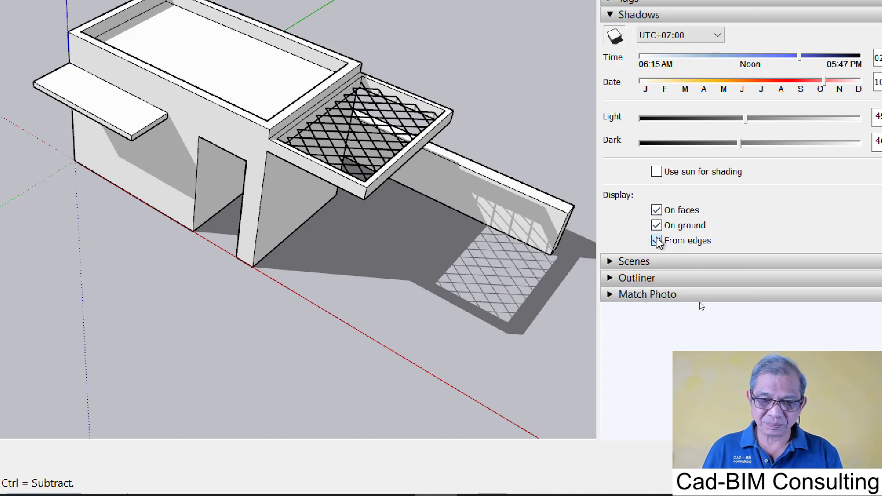
pyautogui.scroll(-2, 492, 251)
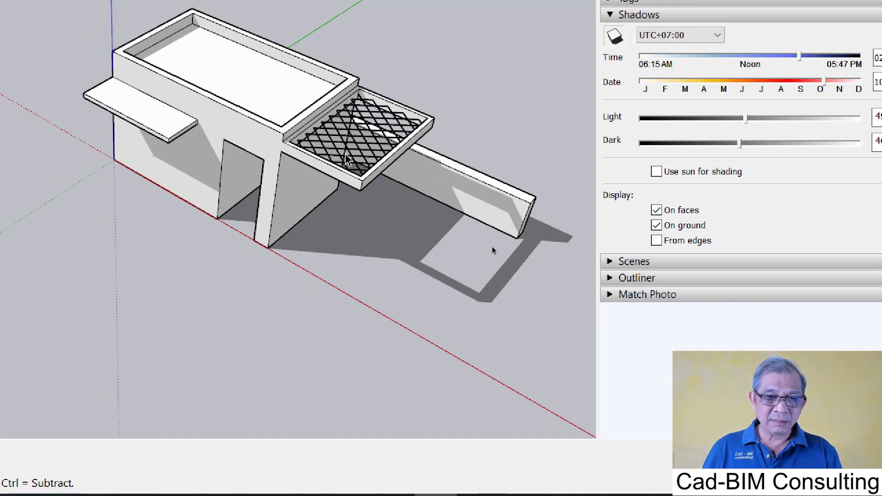
pyautogui.scroll(-2, 492, 250)
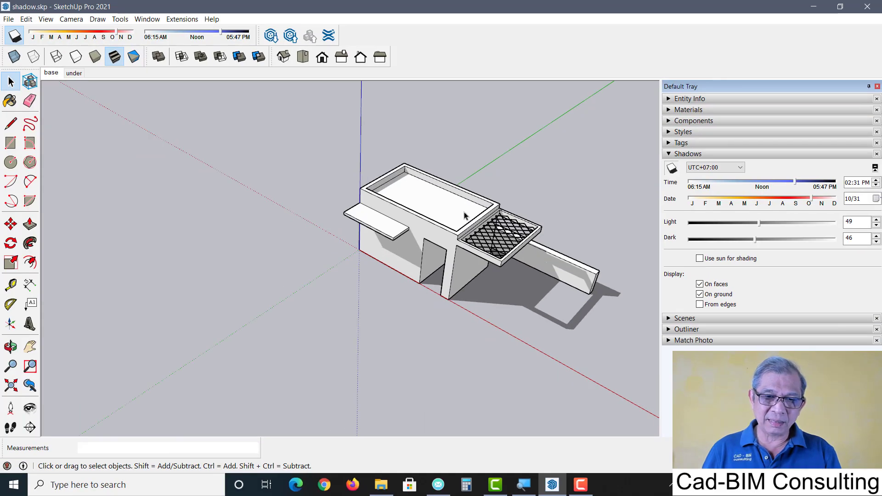
# Reframe the building and switch to the 'under' scene
pyautogui.scroll(3, 464, 213)
pyautogui.keyDown('shift'); pyautogui.moveTo(464, 214); pyautogui.dragTo(368, 202, button='middle'); pyautogui.keyUp('shift')
pyautogui.press('space')
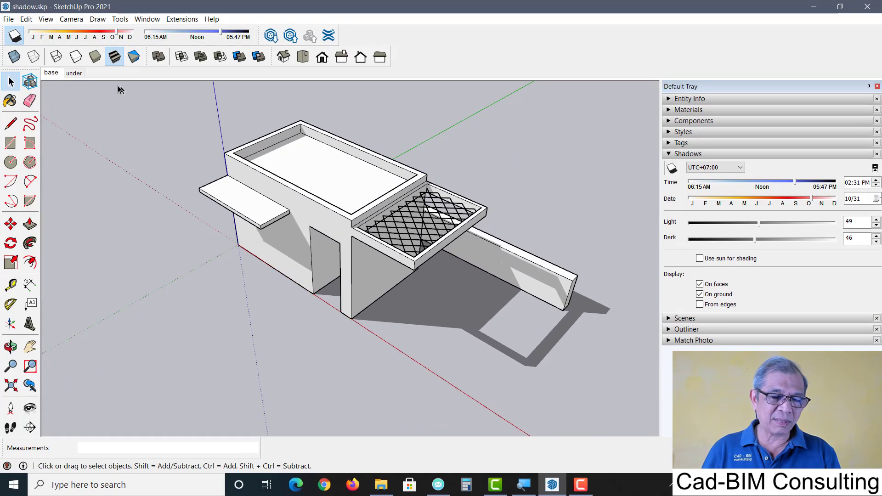
pyautogui.click(74, 73)
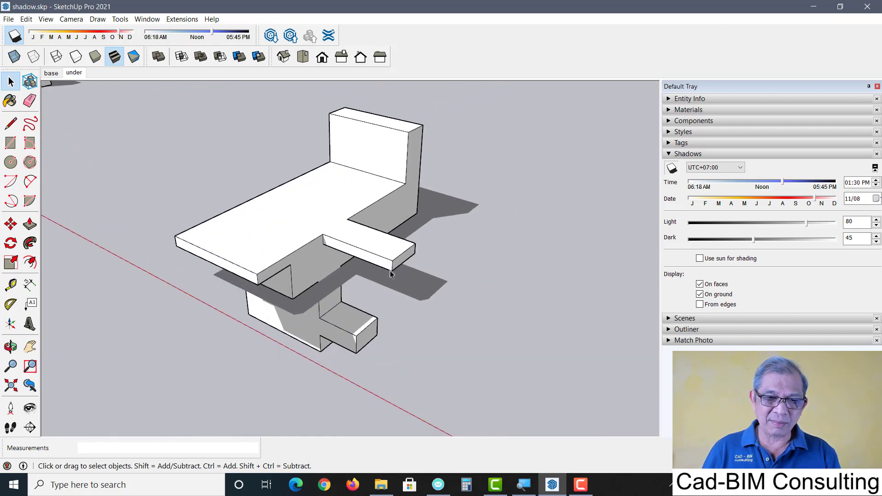
# Orbit around the model below ground, then return to the 'base' scene
pyautogui.moveTo(311, 250)
pyautogui.mouseDown(button='middle')
pyautogui.moveTo(378, 309)
pyautogui.moveTo(344, 240)
pyautogui.moveTo(386, 233)
pyautogui.moveTo(404, 242)
pyautogui.moveTo(346, 313)
pyautogui.mouseUp(button='middle')
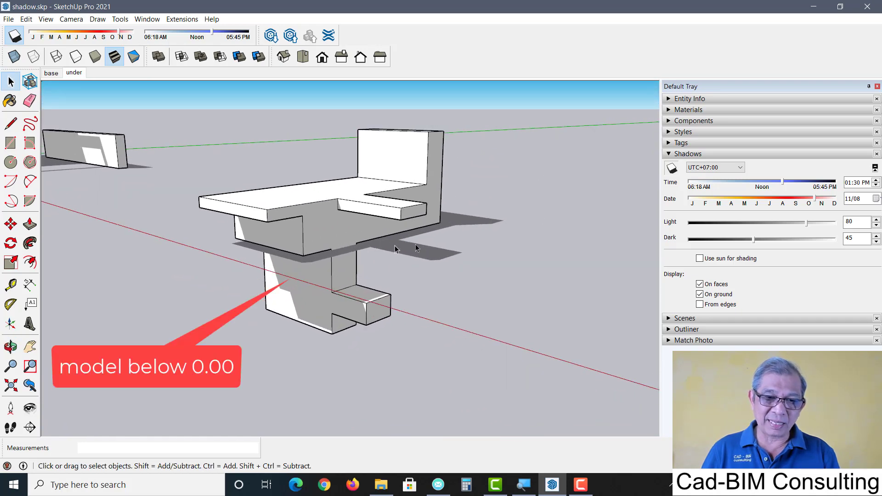
pyautogui.moveTo(371, 280)
pyautogui.mouseDown(button='middle')
pyautogui.moveTo(354, 262)
pyautogui.moveTo(363, 305)
pyautogui.moveTo(338, 341)
pyautogui.mouseUp(button='middle')
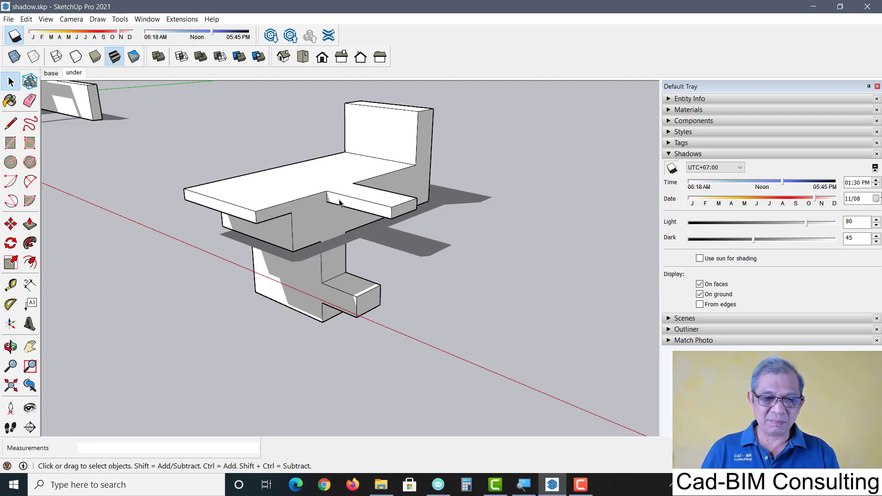
pyautogui.moveTo(341, 203)
pyautogui.mouseDown(button='middle')
pyautogui.moveTo(339, 221)
pyautogui.moveTo(299, 238)
pyautogui.mouseUp(button='middle')
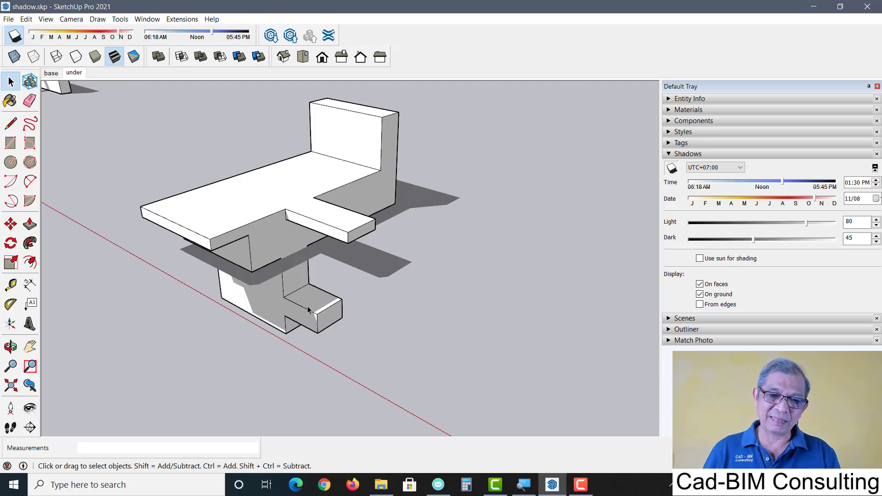
pyautogui.moveTo(309, 297); pyautogui.dragTo(393, 233, button='middle')
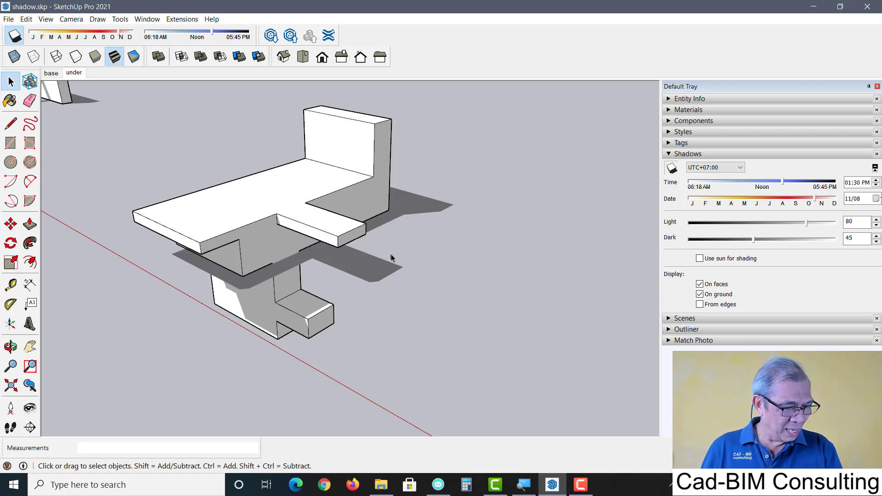
pyautogui.click(51, 72)
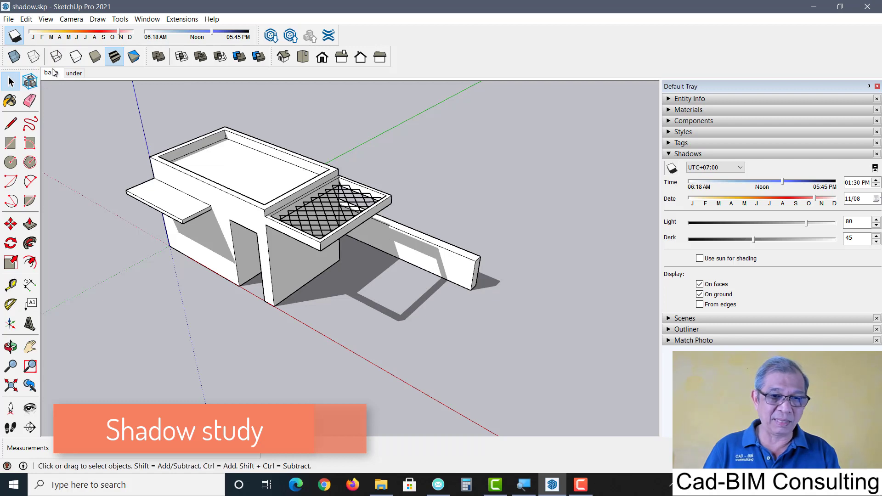
# Set the sun to 07:34 AM, reorient the view, and update the 'base' scene
pyautogui.moveTo(212, 32); pyautogui.dragTo(159, 36)
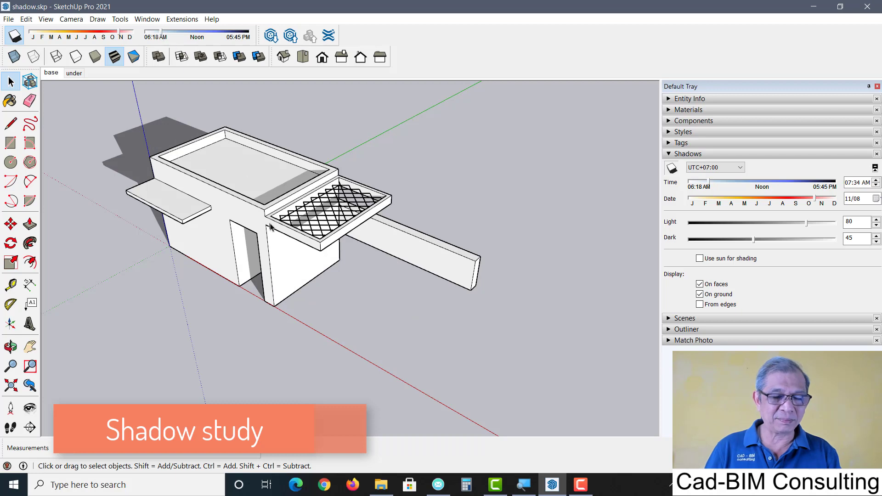
pyautogui.moveTo(384, 322)
pyautogui.mouseDown(button='middle')
pyautogui.moveTo(331, 370)
pyautogui.moveTo(467, 321)
pyautogui.moveTo(205, 338)
pyautogui.moveTo(201, 328)
pyautogui.moveTo(144, 319)
pyautogui.moveTo(167, 340)
pyautogui.moveTo(201, 299)
pyautogui.moveTo(130, 298)
pyautogui.moveTo(166, 296)
pyautogui.mouseUp(button='middle')
pyautogui.rightClick(49, 77)
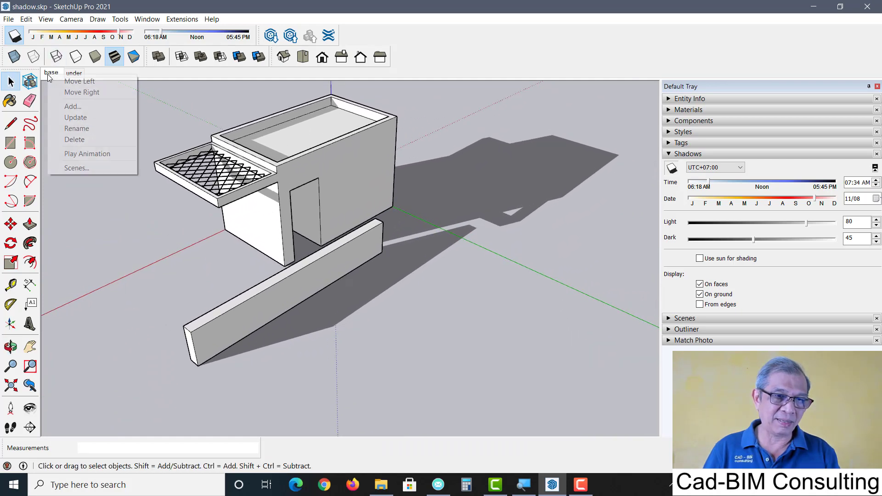
pyautogui.click(90, 117)
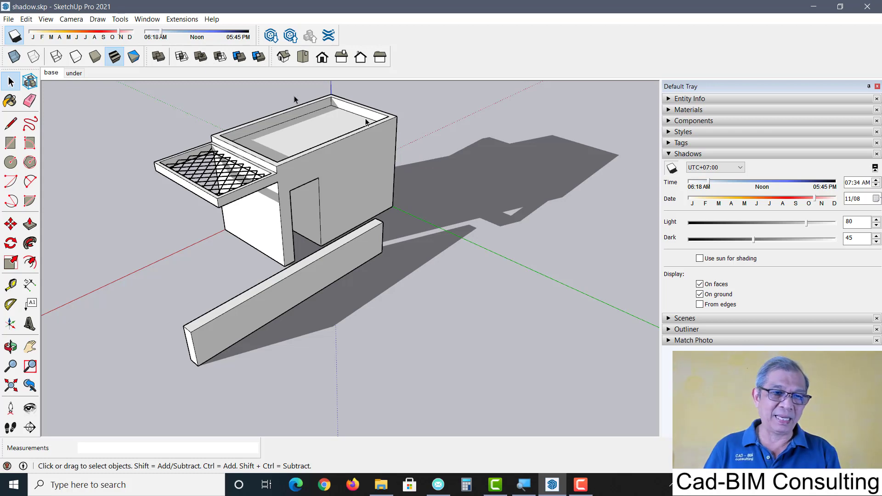
# Add a new scene and rename Scene 3 to 'evening'
pyautogui.rightClick(54, 77)
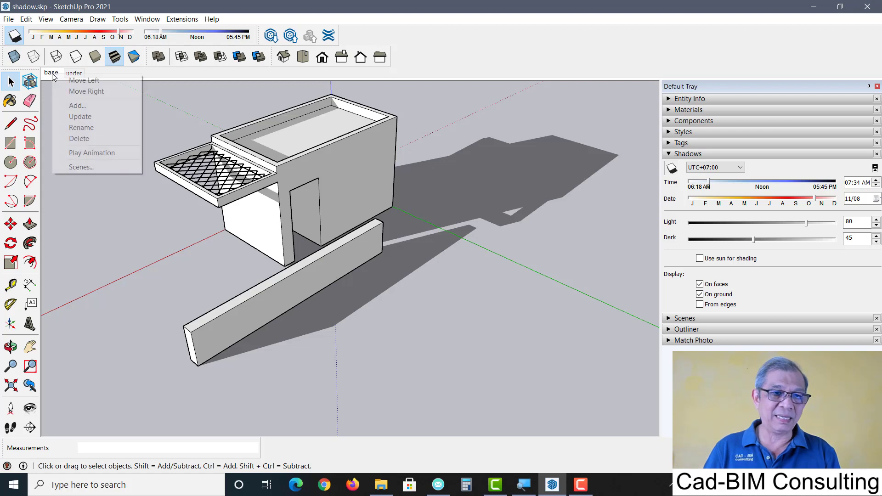
pyautogui.click(91, 110)
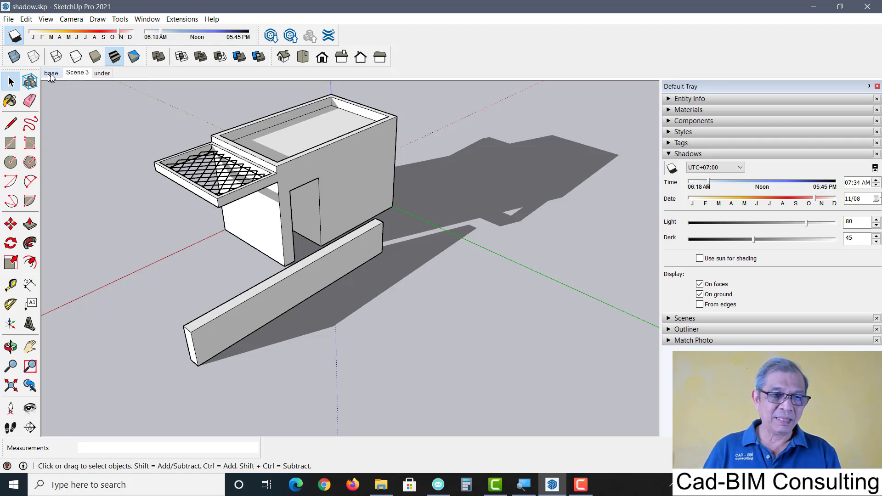
pyautogui.rightClick(76, 73)
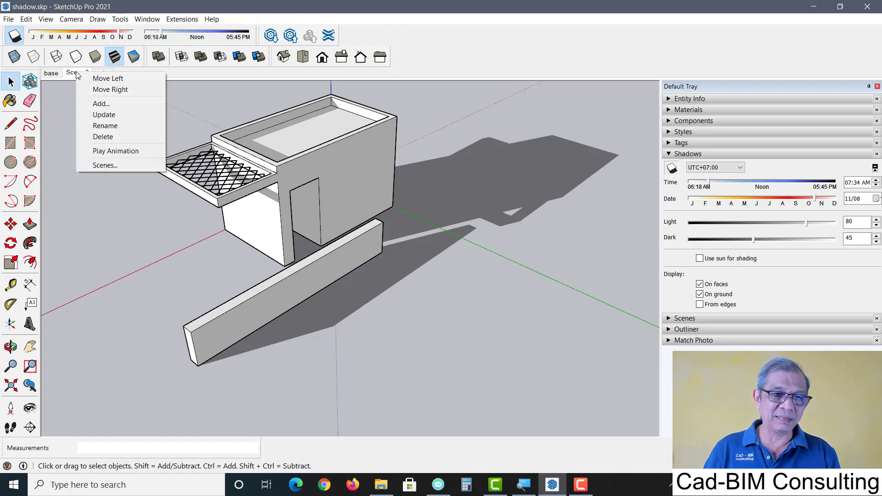
pyautogui.click(113, 124)
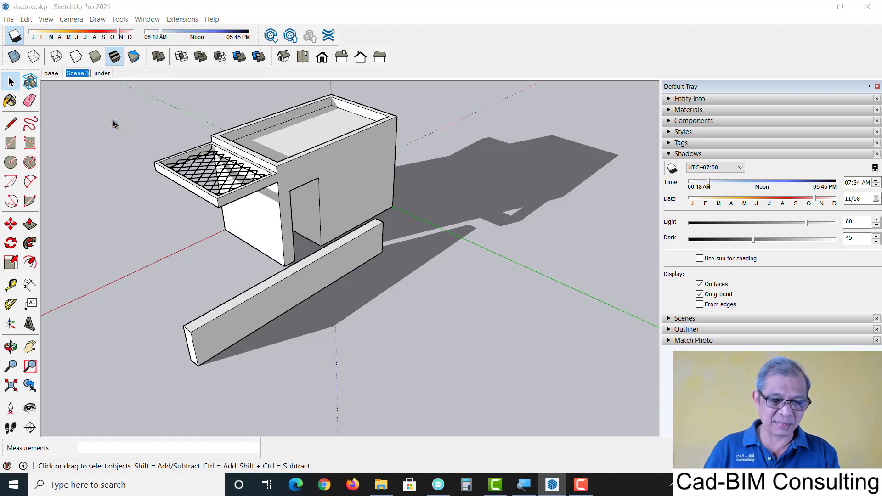
pyautogui.write('evening')
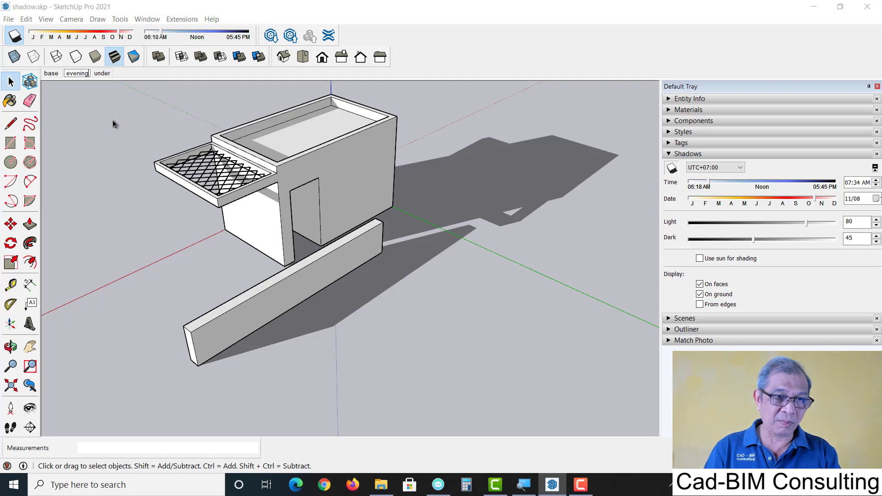
pyautogui.press('Return')
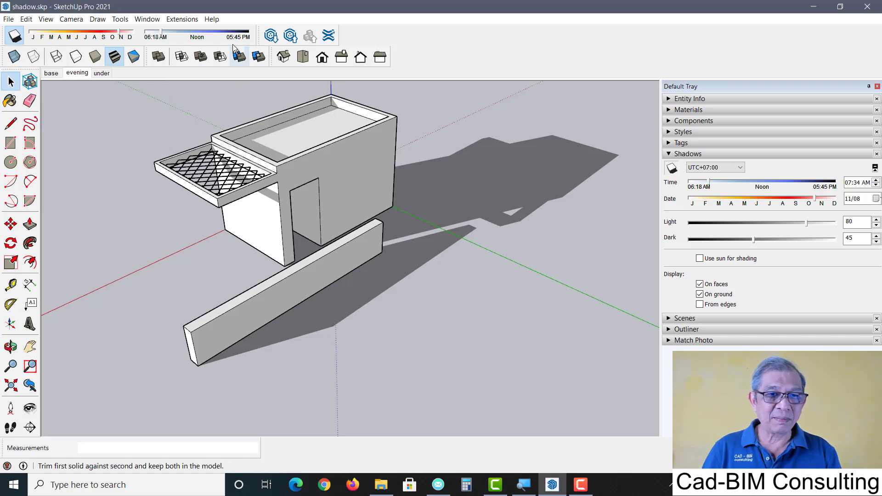
# Set the shadow time to 04:12 PM and update the 'evening' scene with it
pyautogui.moveTo(163, 36); pyautogui.dragTo(234, 36)
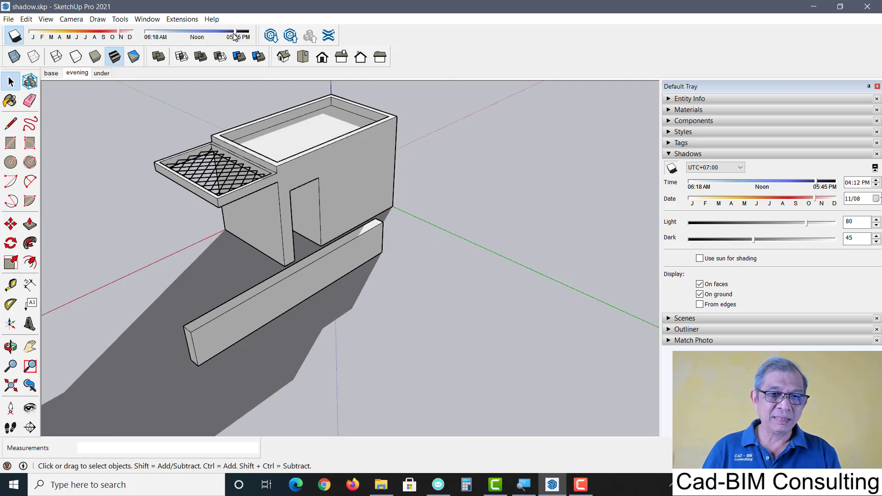
pyautogui.rightClick(80, 76)
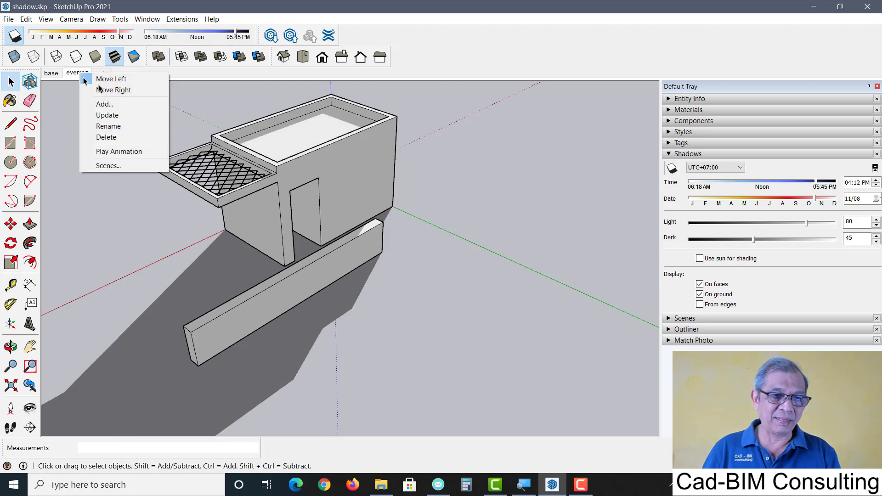
pyautogui.click(122, 115)
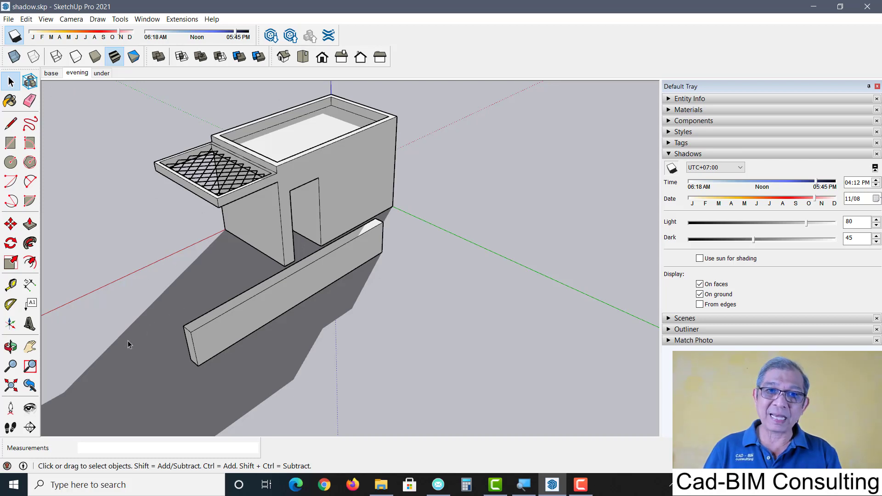
# Compare the base scene's morning shadows with the evening scene's afternoon shadows
pyautogui.click(50, 74)
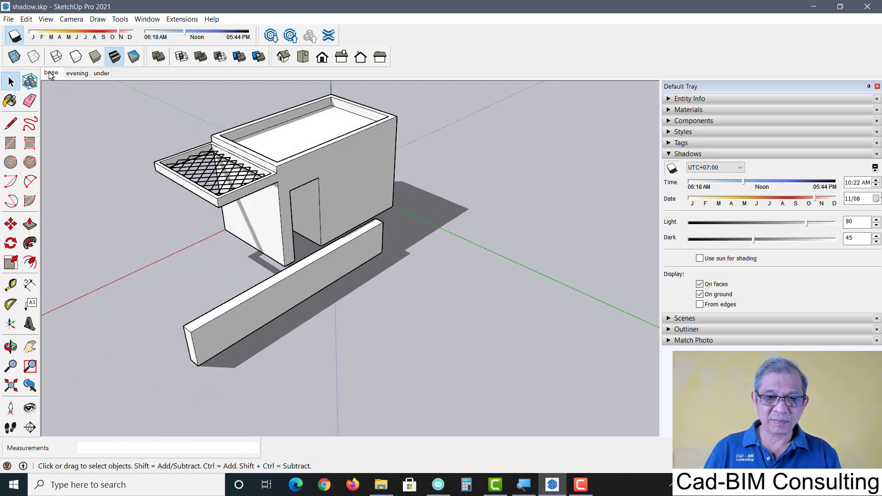
pyautogui.click(78, 74)
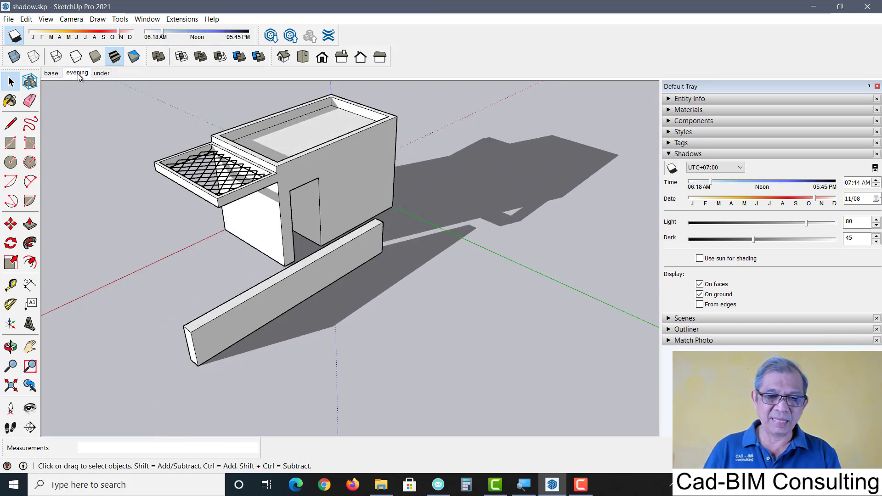